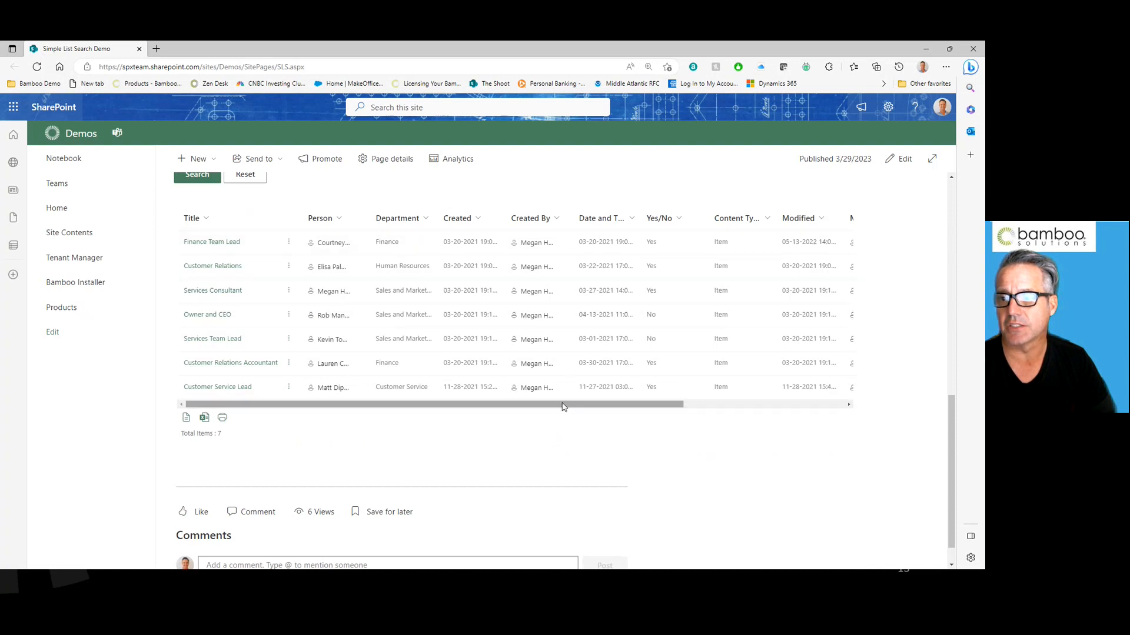
- Search the list for items whose Date and Time is before April 1, 2021
scroll(427, 375, "up", 5)
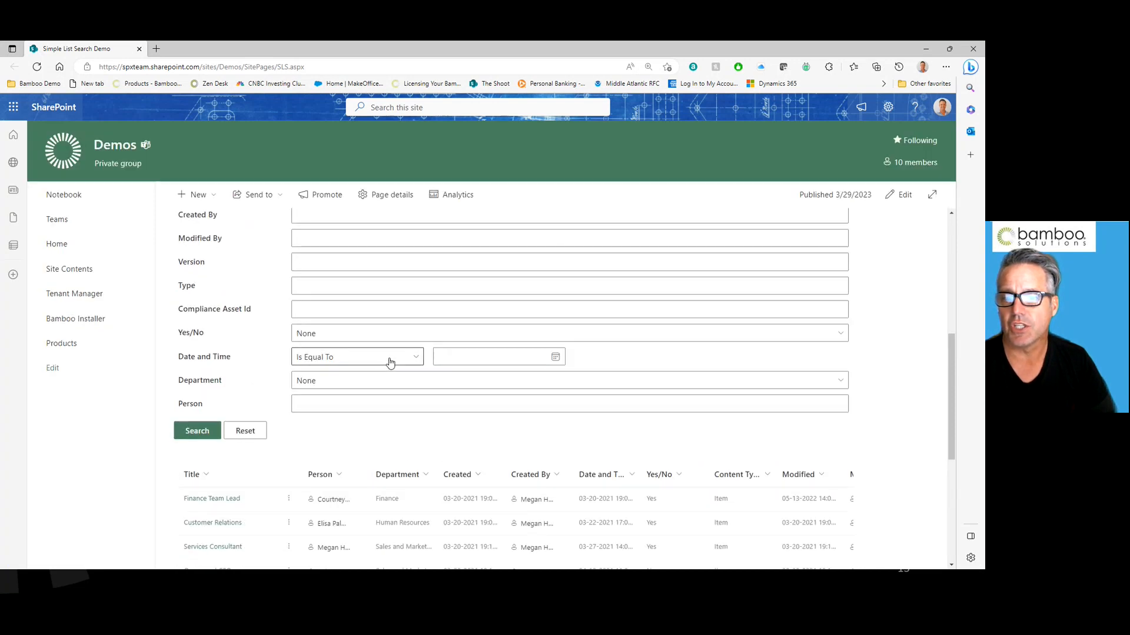
left_click(383, 358)
left_click(339, 398)
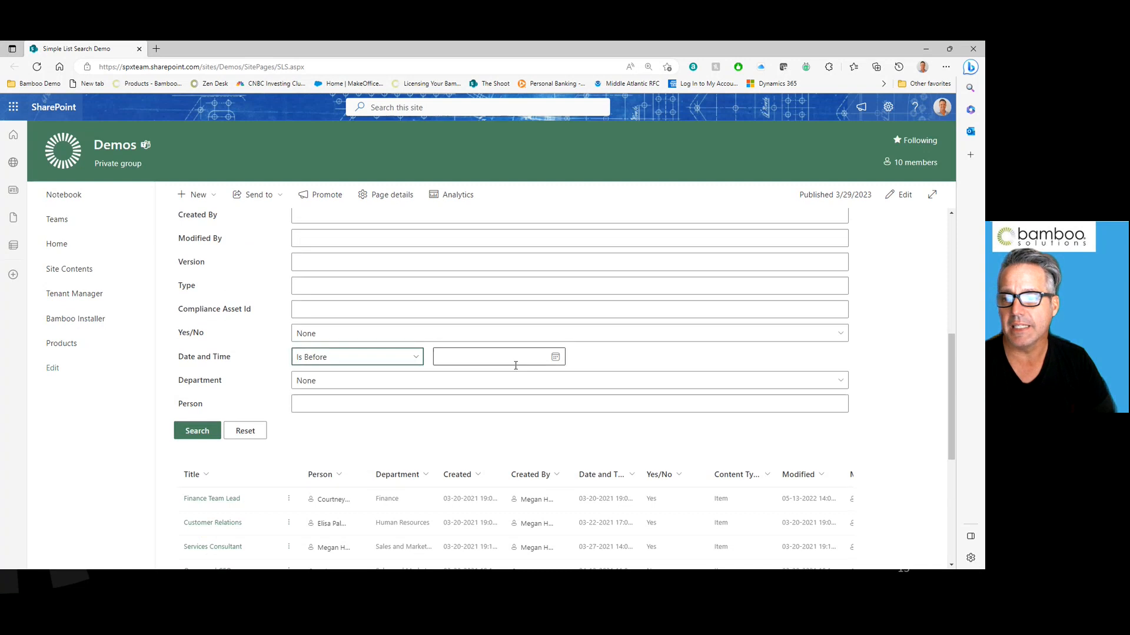
left_click(558, 358)
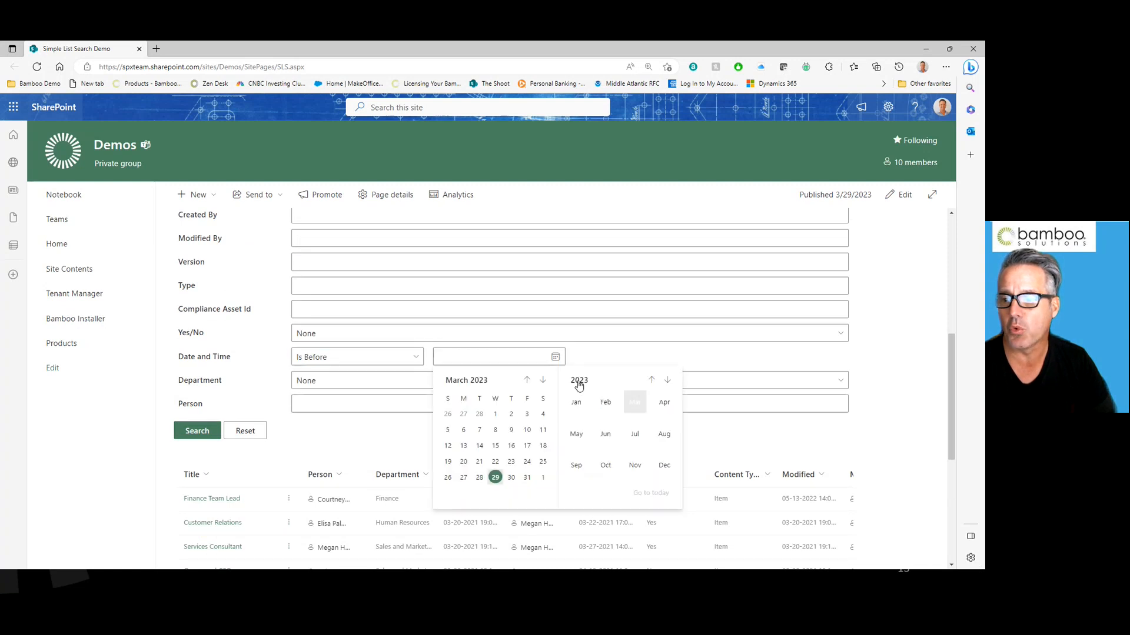
left_click(651, 380)
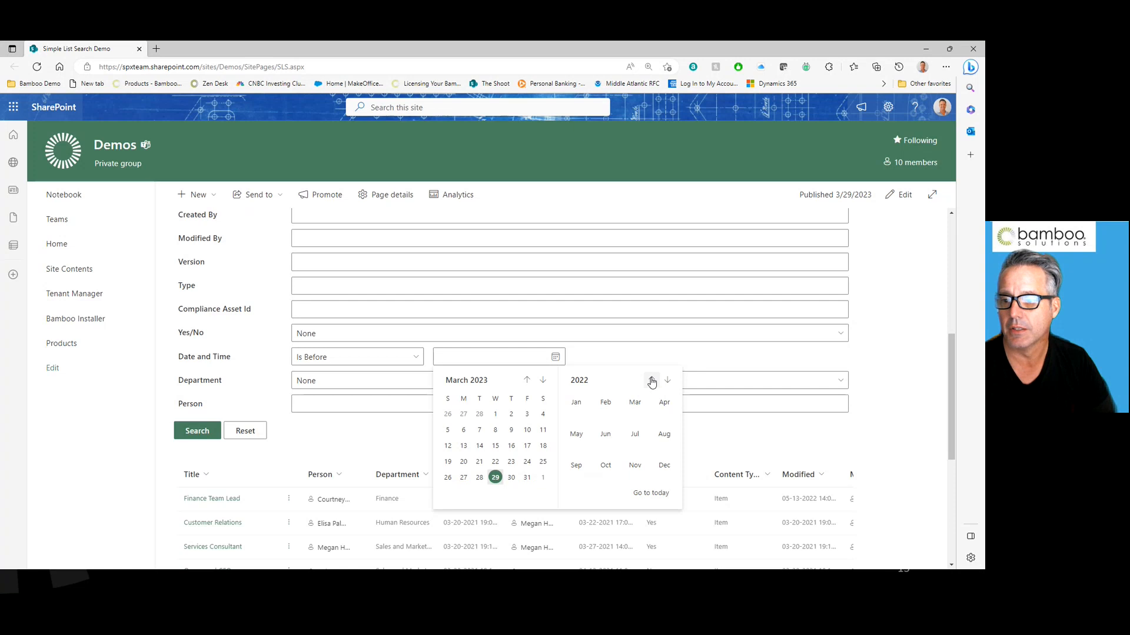
left_click(663, 403)
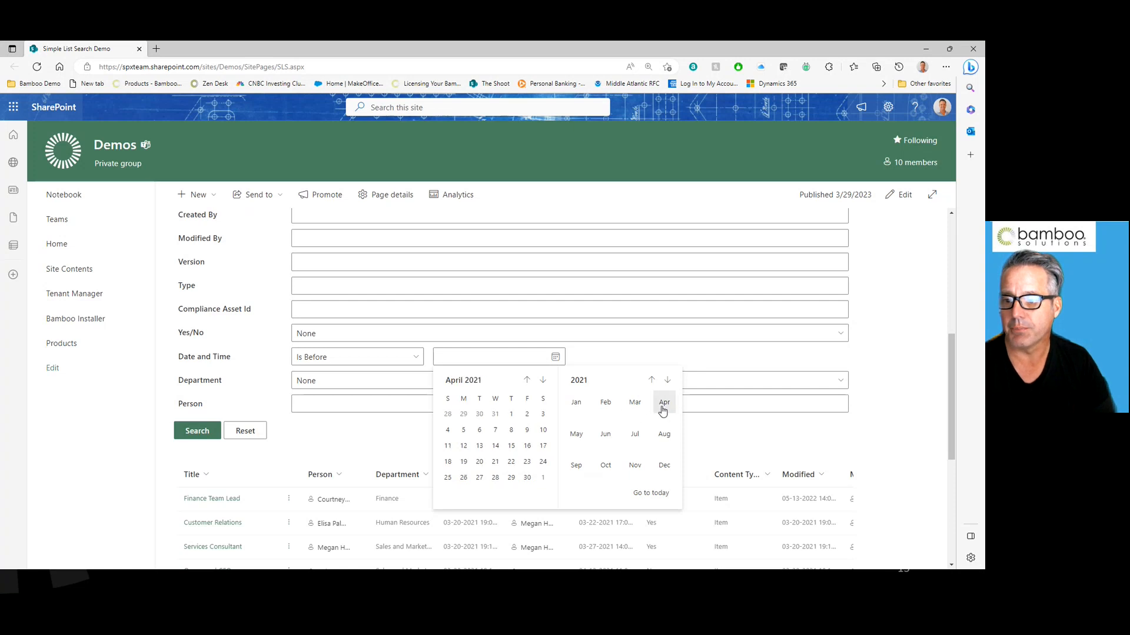
left_click(510, 414)
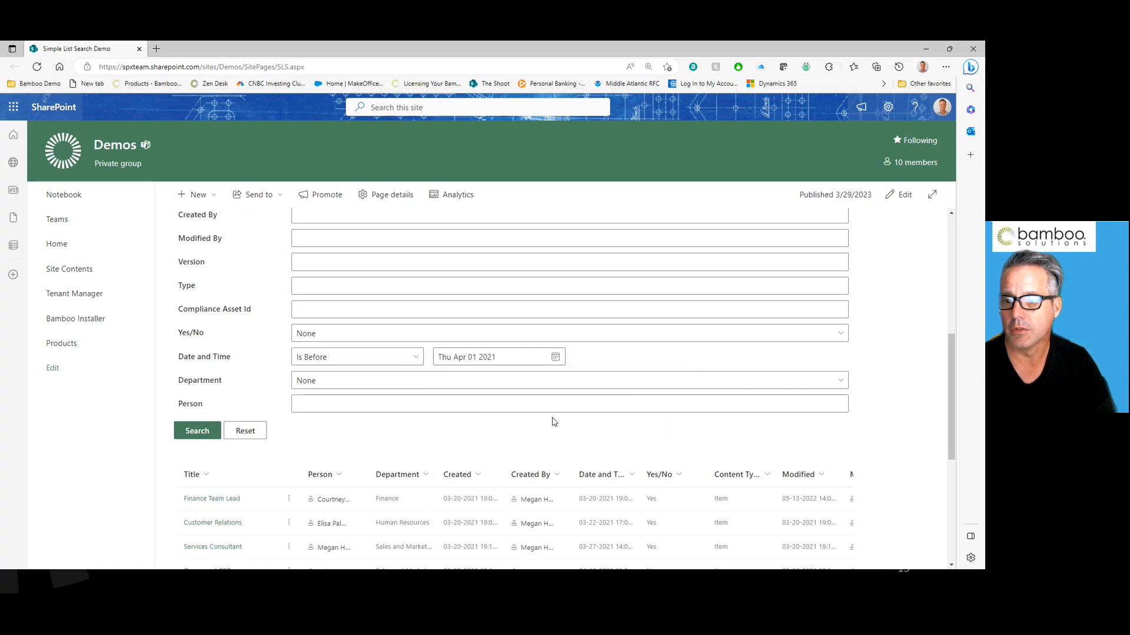
left_click(194, 433)
scroll(575, 399, "down", 2)
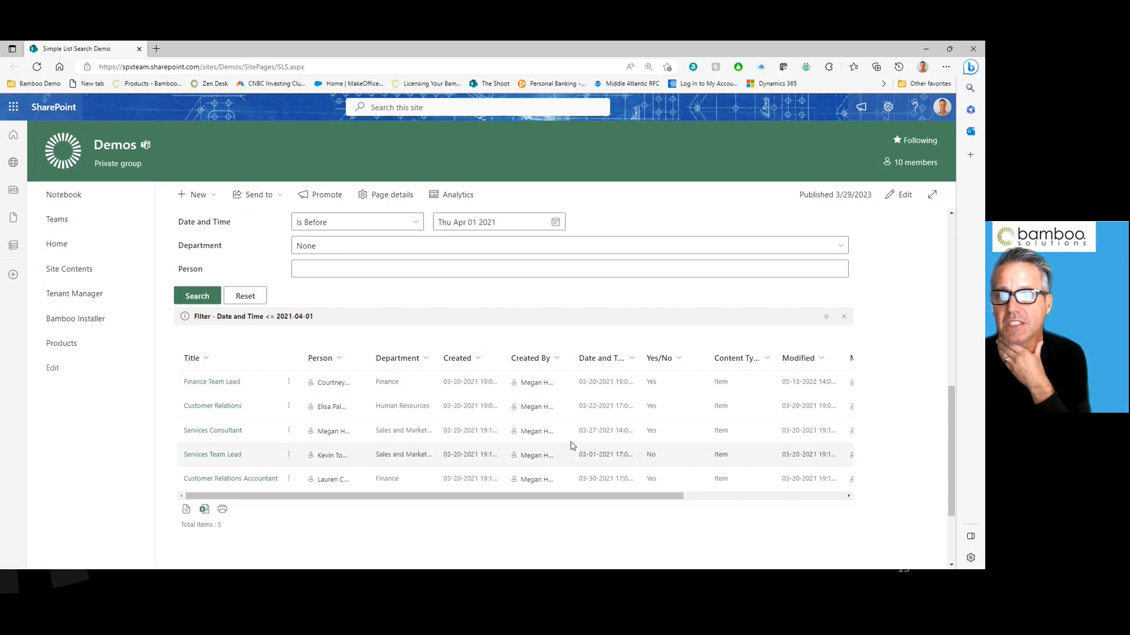
- Add the Finance department to the search criteria and rerun the list search
scroll(574, 439, "up", 2)
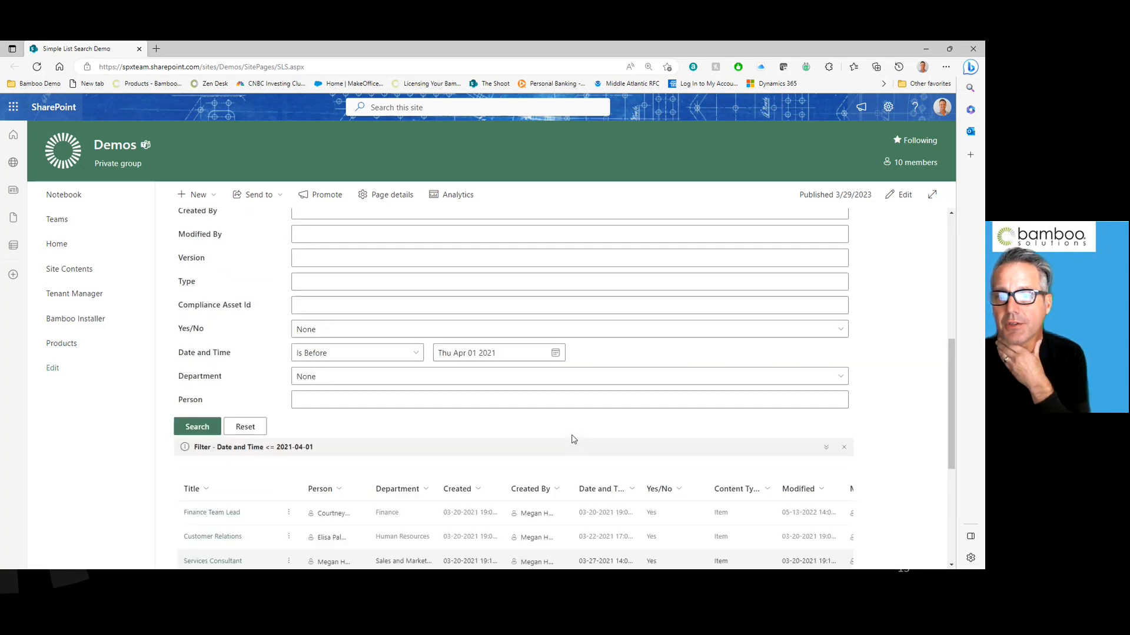
left_click(340, 382)
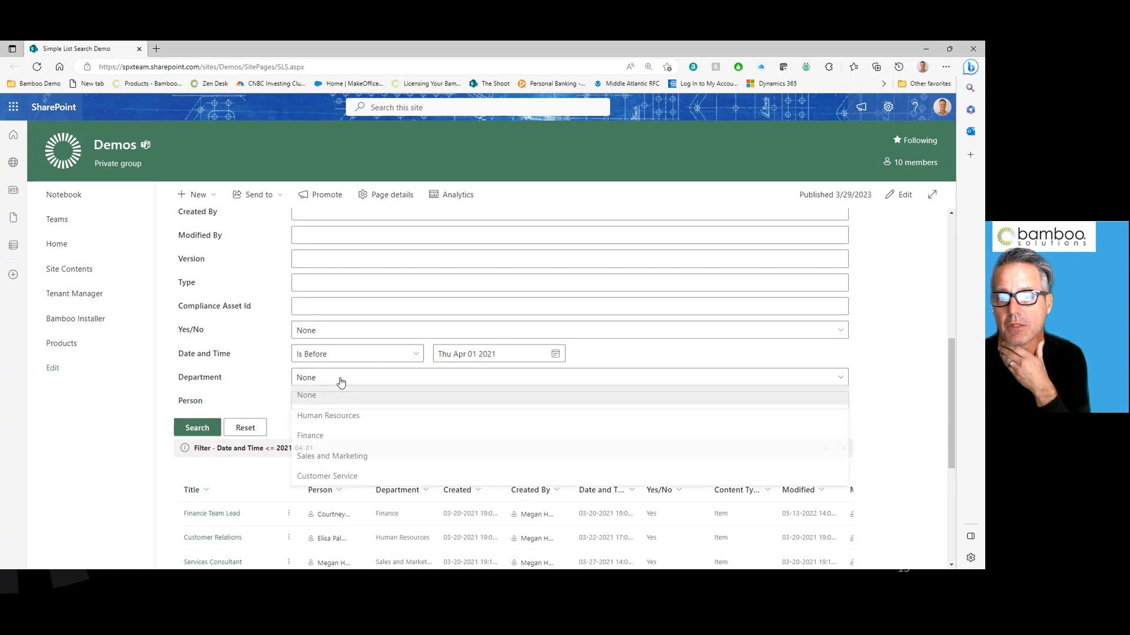
left_click(323, 435)
left_click(197, 429)
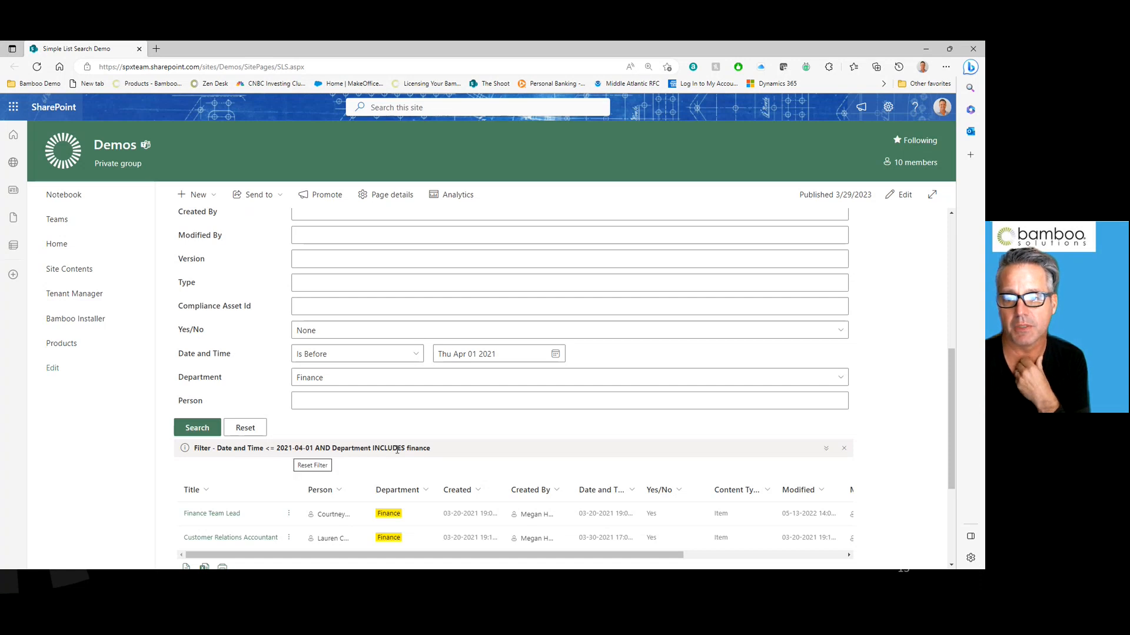
scroll(504, 455, "down", 2)
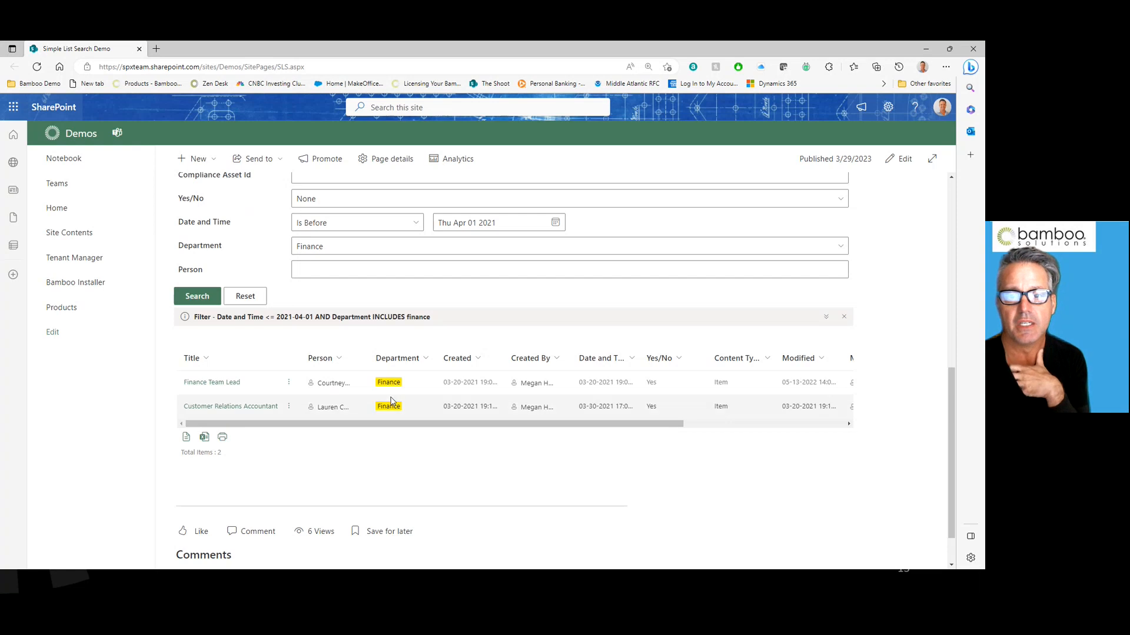
- Narrow the search further by entering the finance team lead's name as the Person and rerun it
left_click(317, 267)
type("Courtney Edwards")
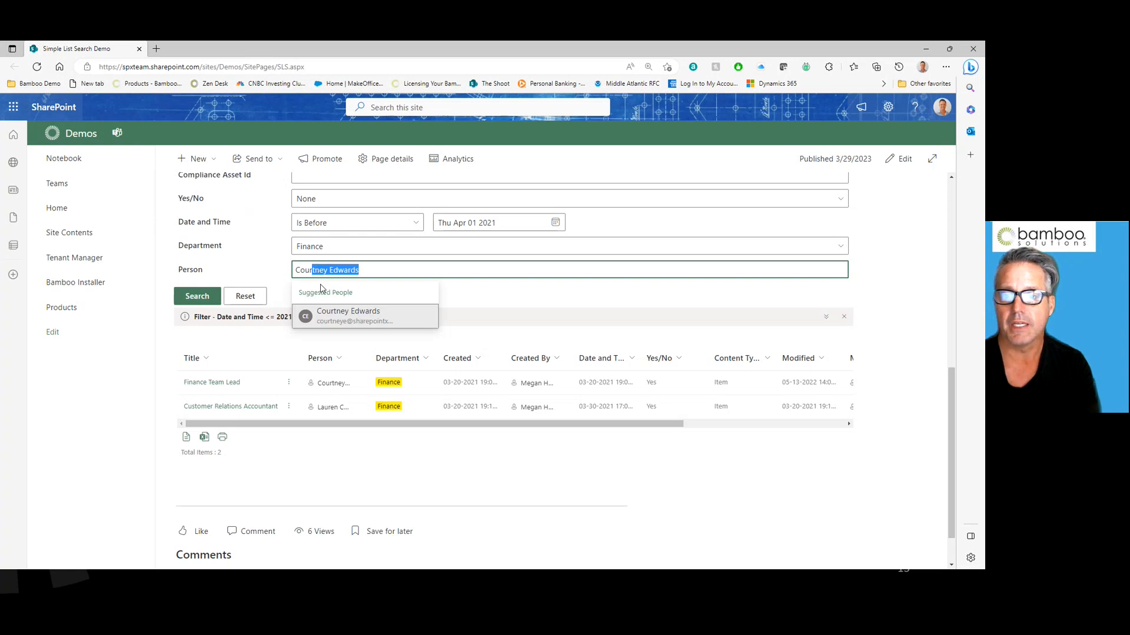
left_click(330, 315)
left_click(197, 296)
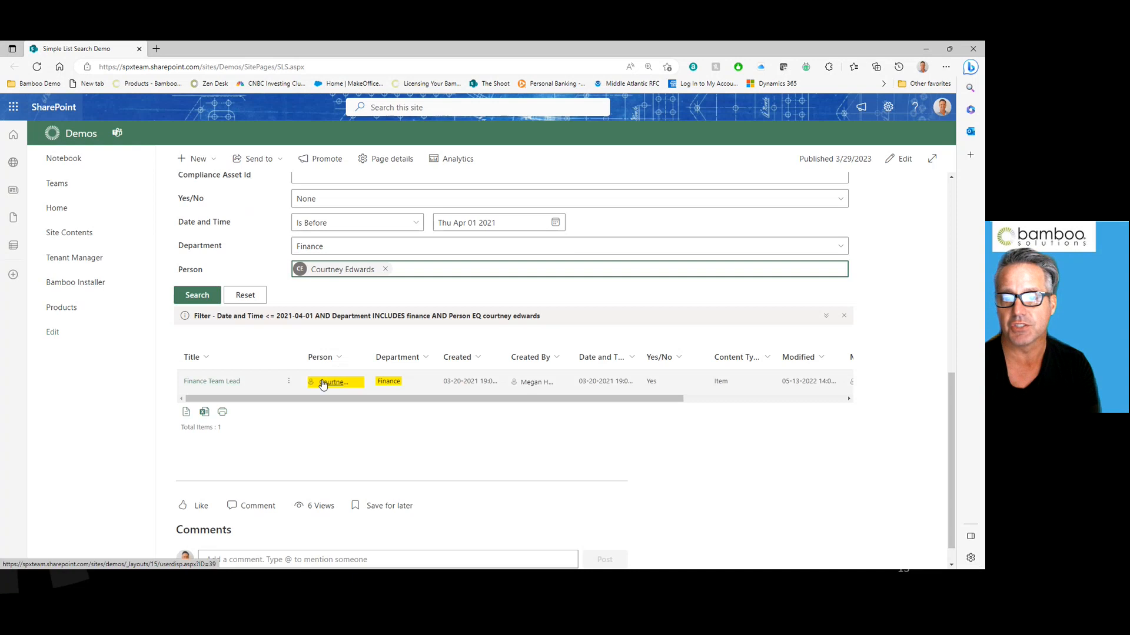
- Examine the sorting and filtering options offered by the Person and Department columns of the search results
left_click(340, 360)
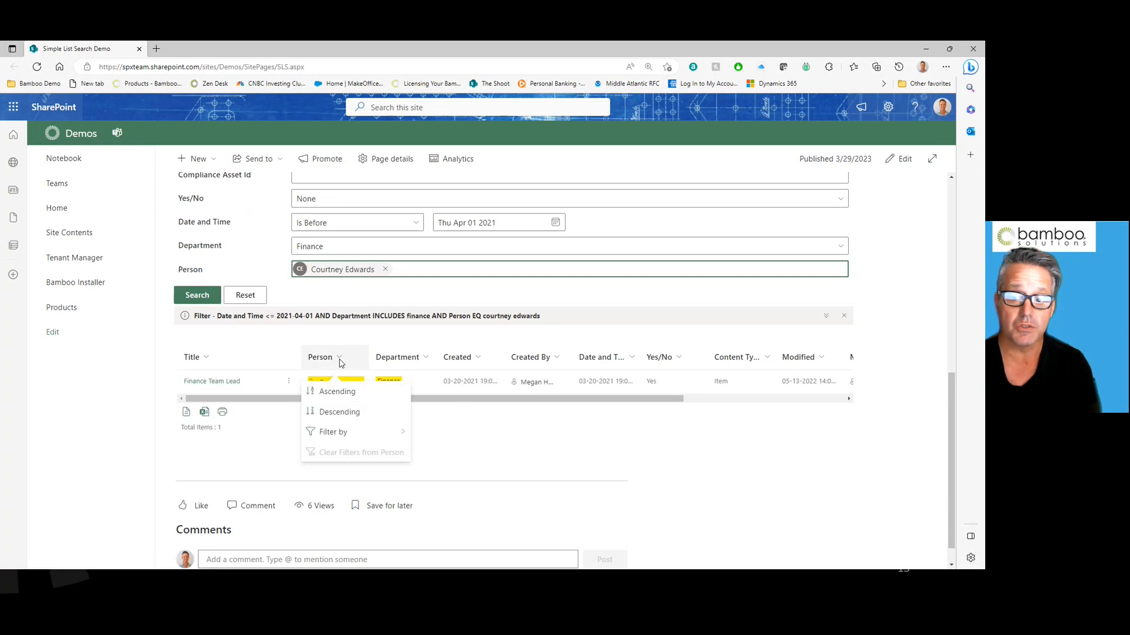
mouse_move(355, 432)
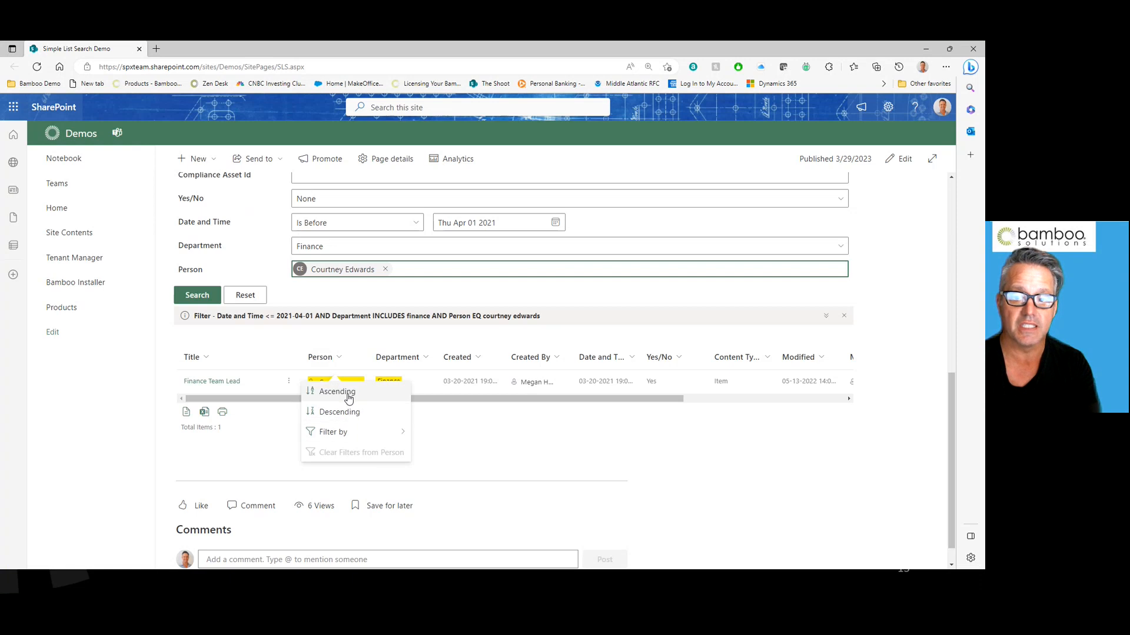
left_click(425, 359)
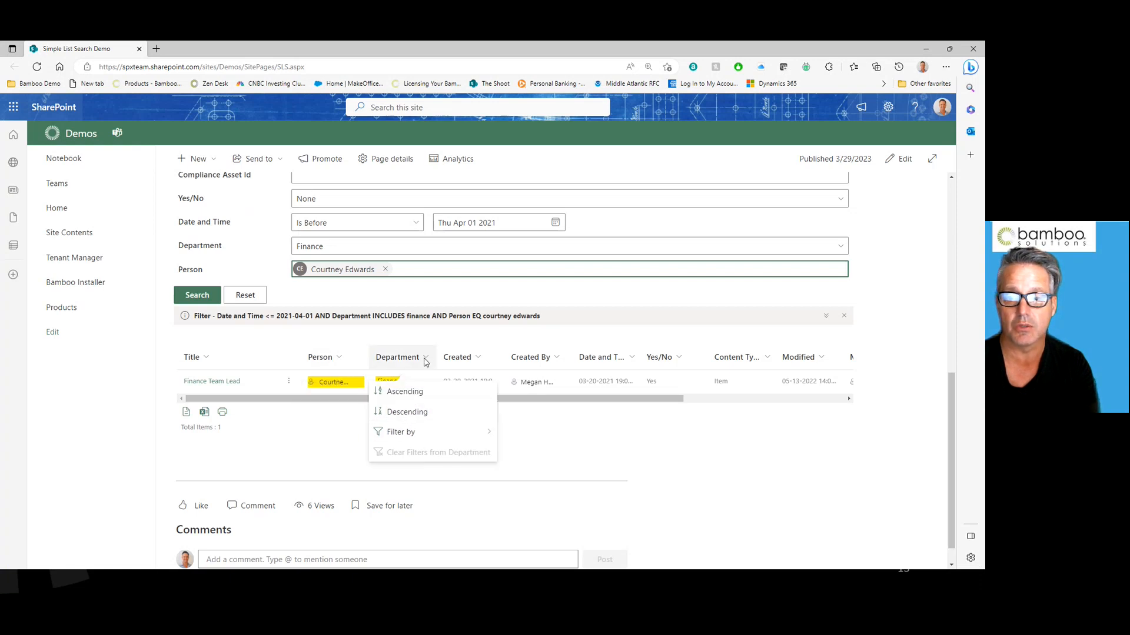
left_click(497, 333)
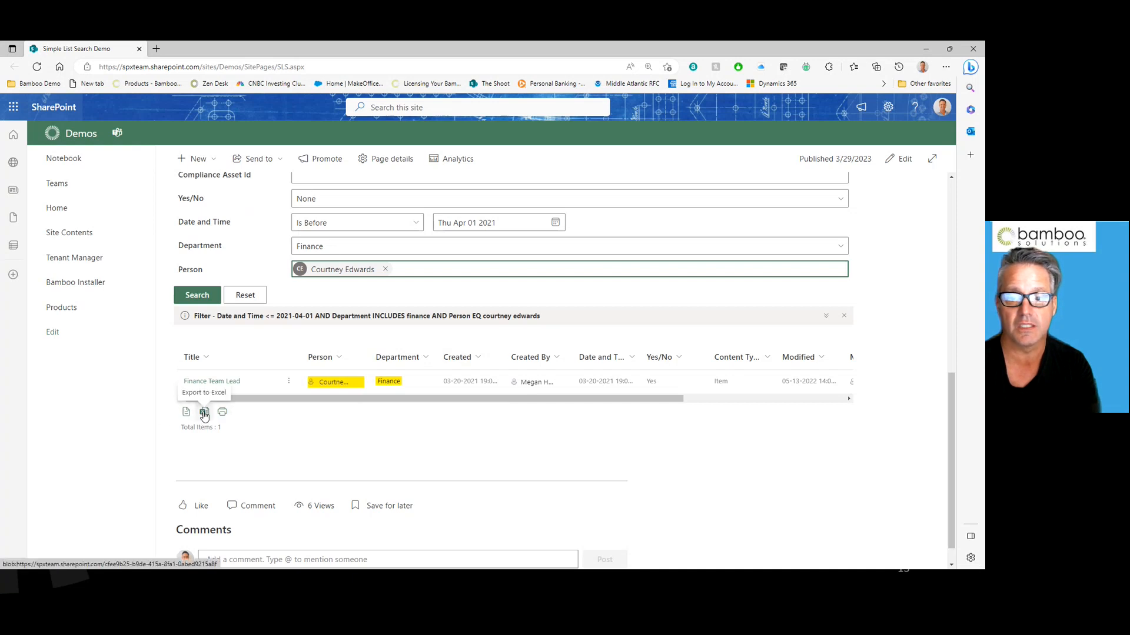
- Put the page into edit mode and open the configuration settings of the Simple List Search web part
scroll(397, 453, "up", 5)
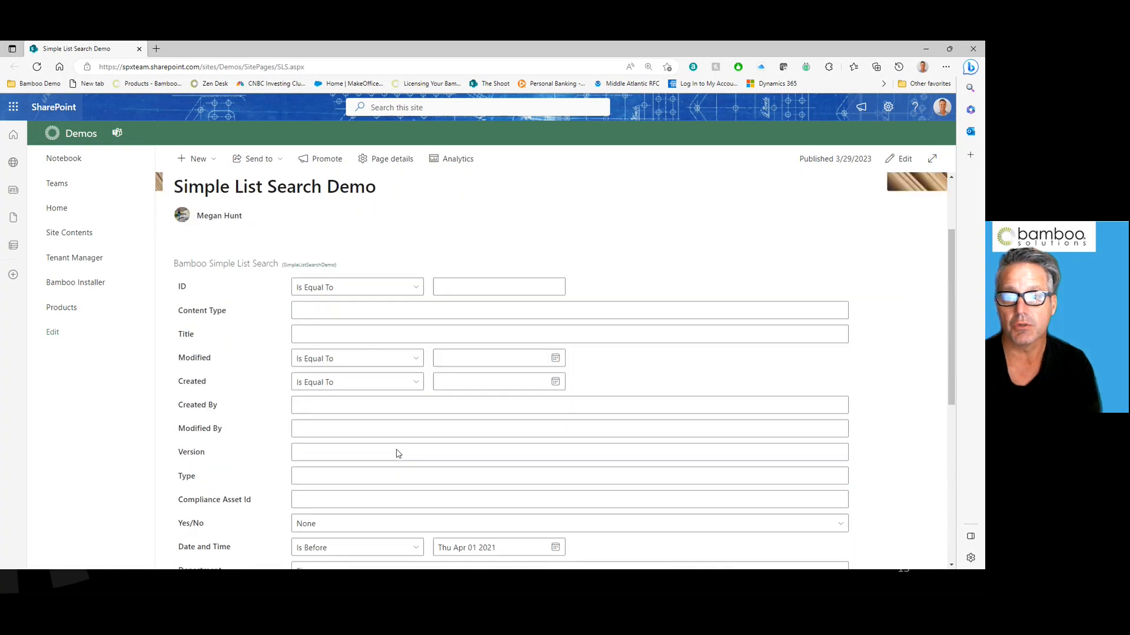
scroll(453, 444, "down", 2)
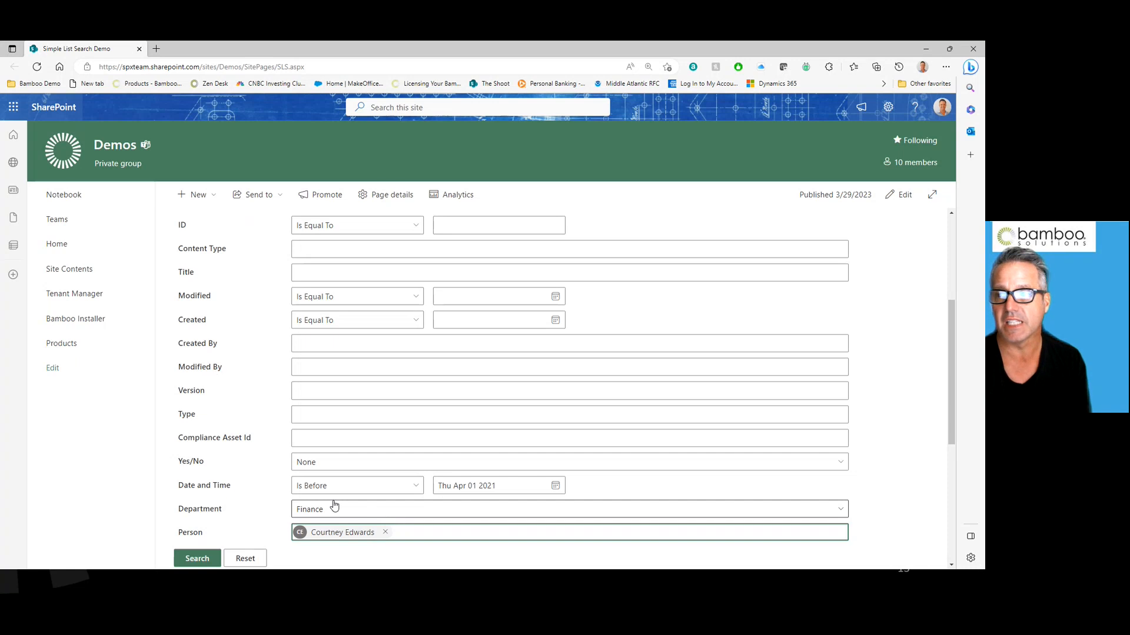
left_click(901, 195)
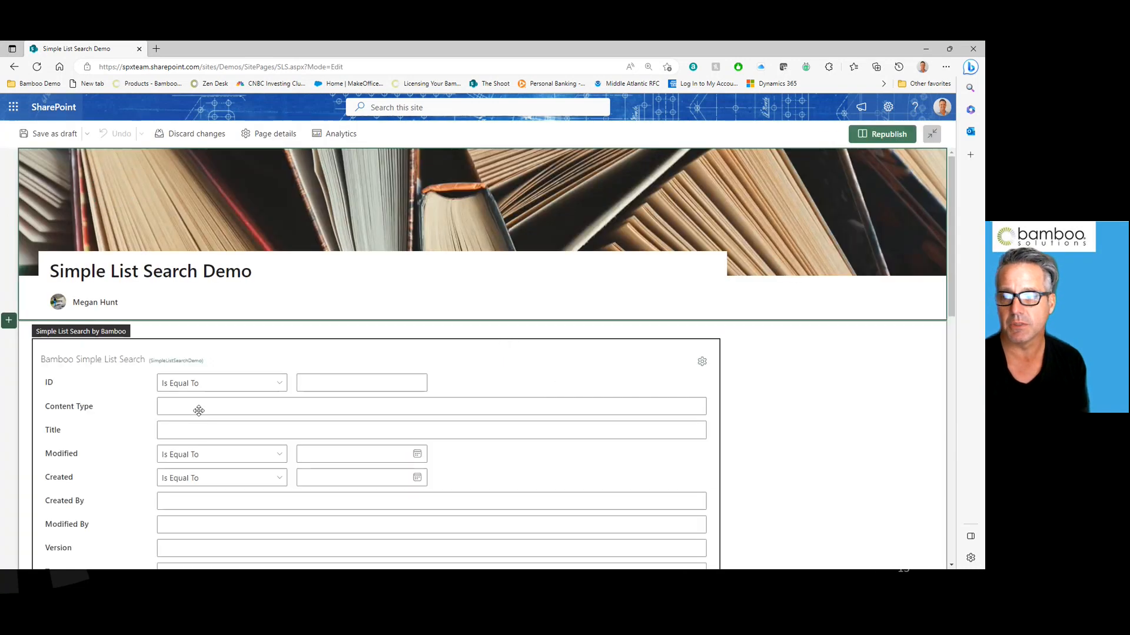
left_click(702, 364)
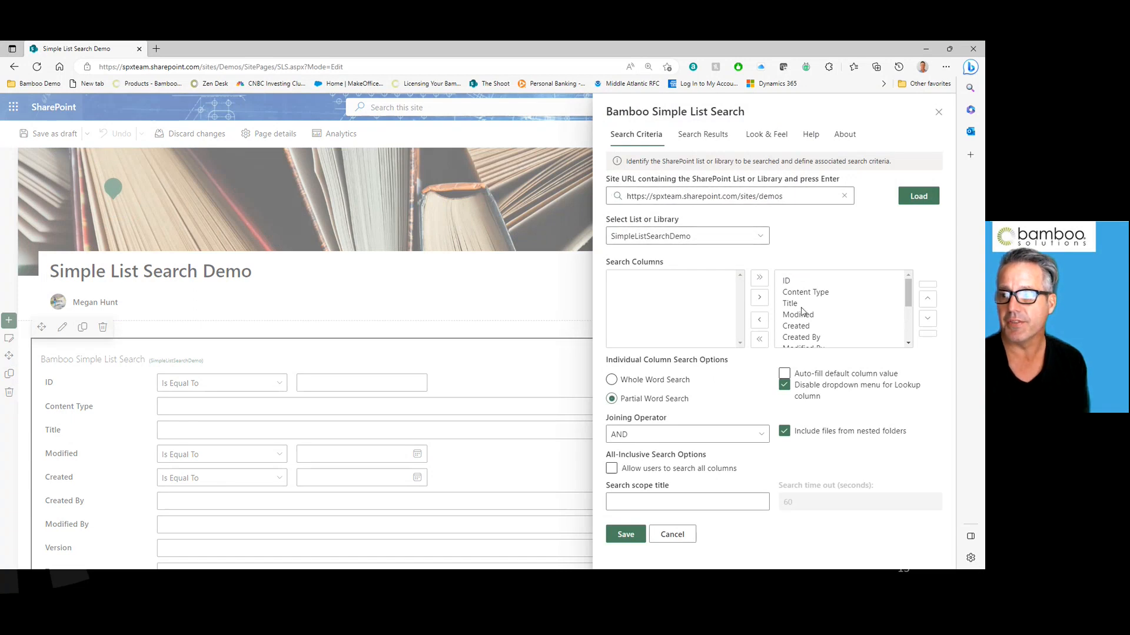
- Review the selected search columns and the available Joining Operator choices in the search criteria settings
scroll(820, 300, "down", 1)
scroll(819, 302, "down", 6)
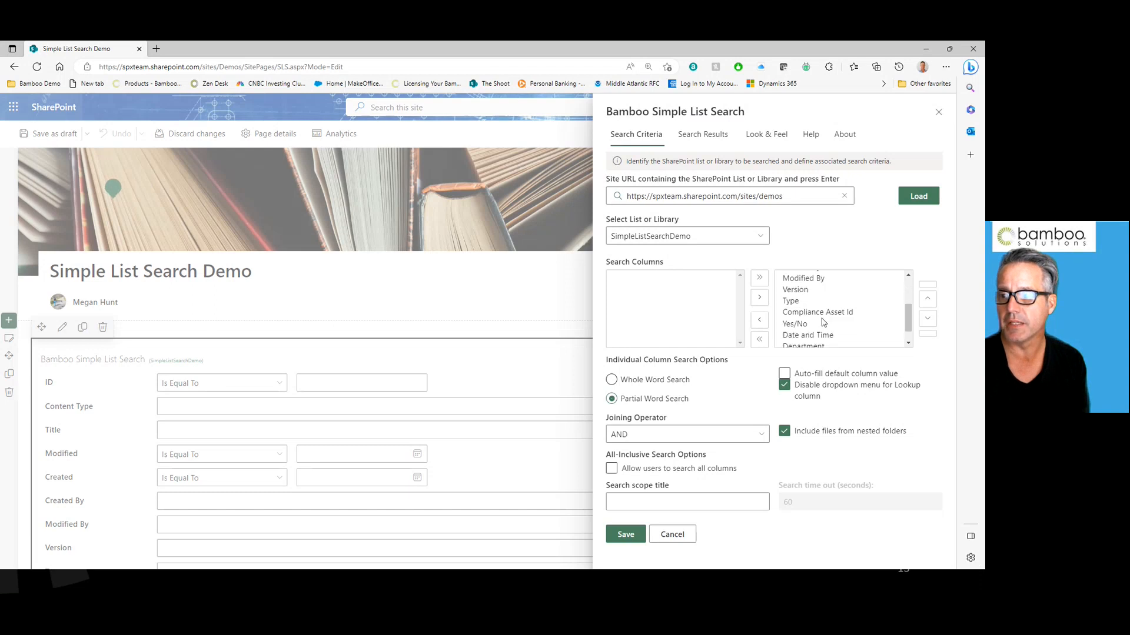
scroll(823, 322, "up", 3)
scroll(823, 322, "up", 1)
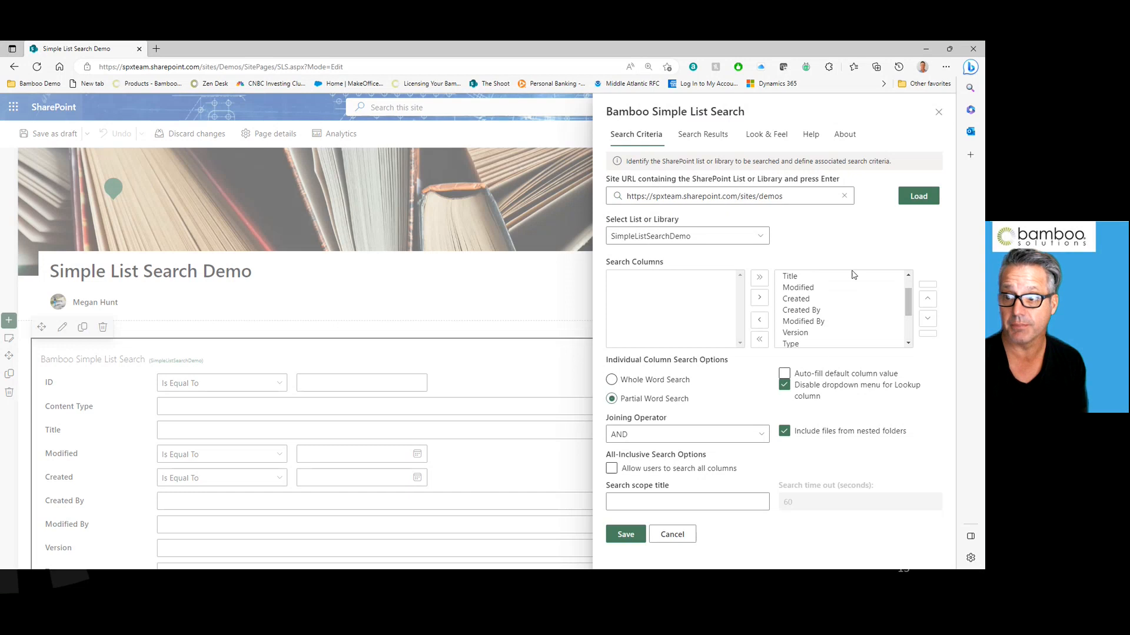
scroll(832, 346, "down", 1)
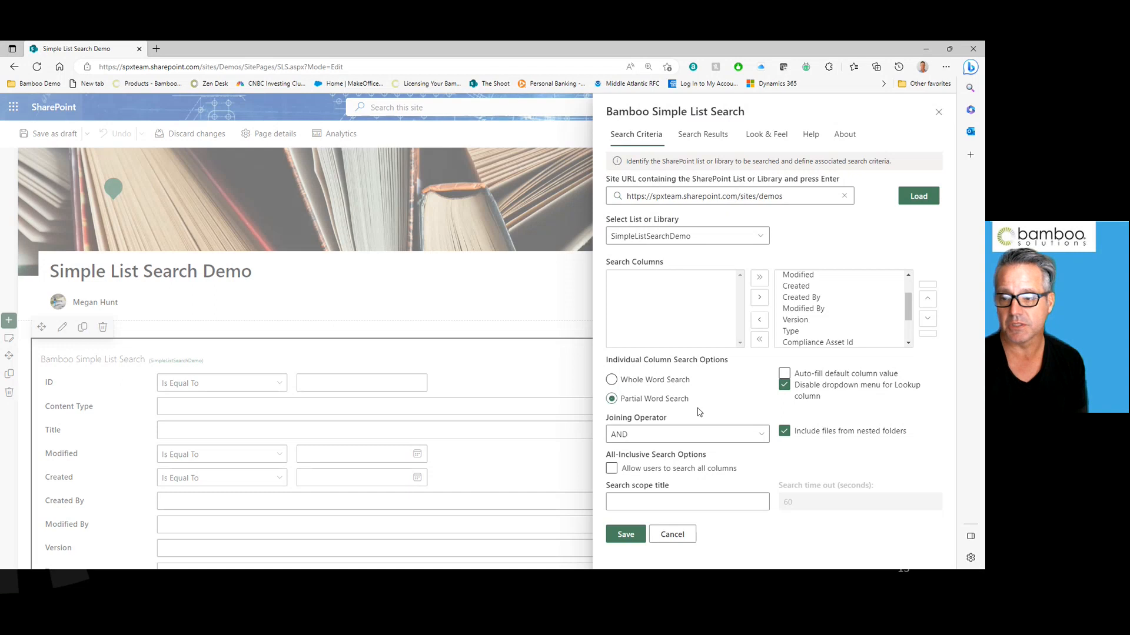
left_click(645, 436)
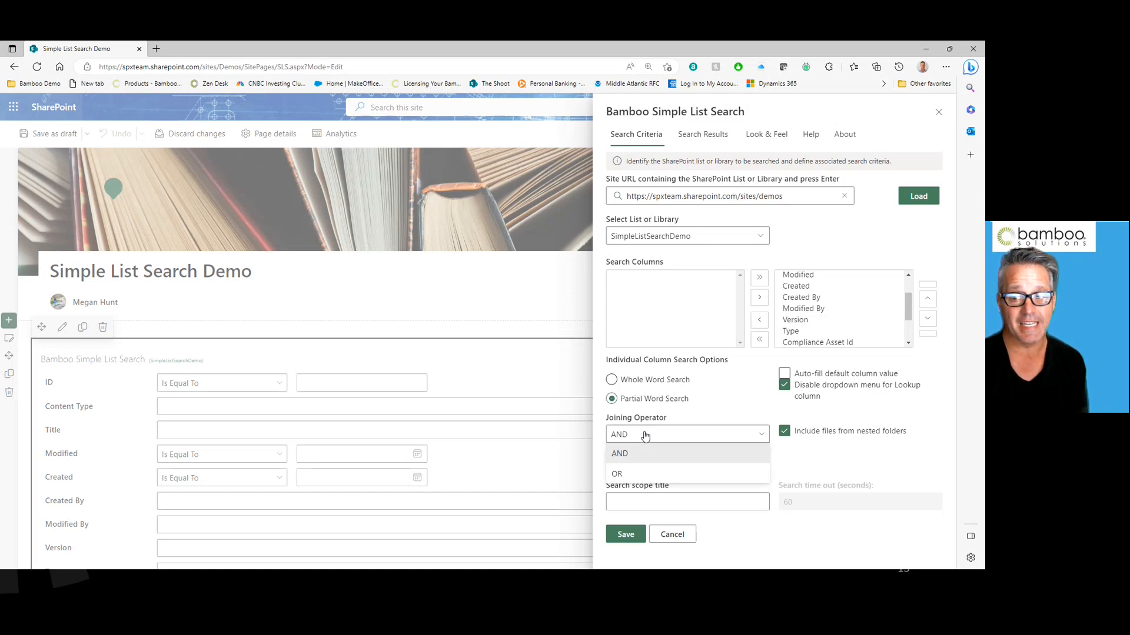
left_click(646, 436)
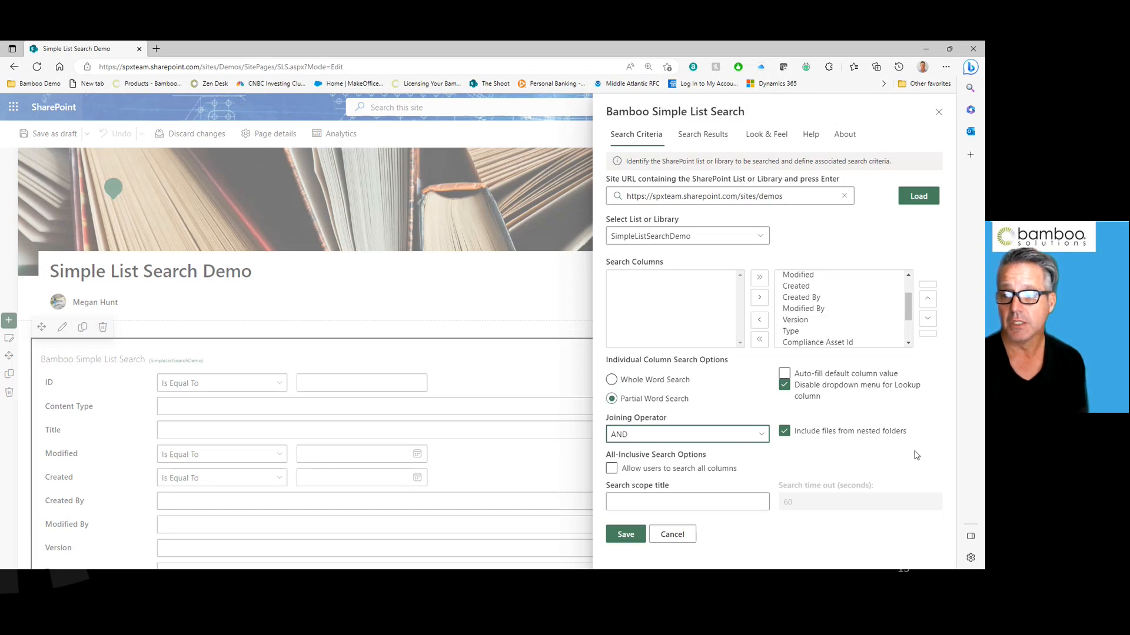
- Review the custom view and existing list view options for displaying search results, and close the web part settings without saving
left_click(696, 136)
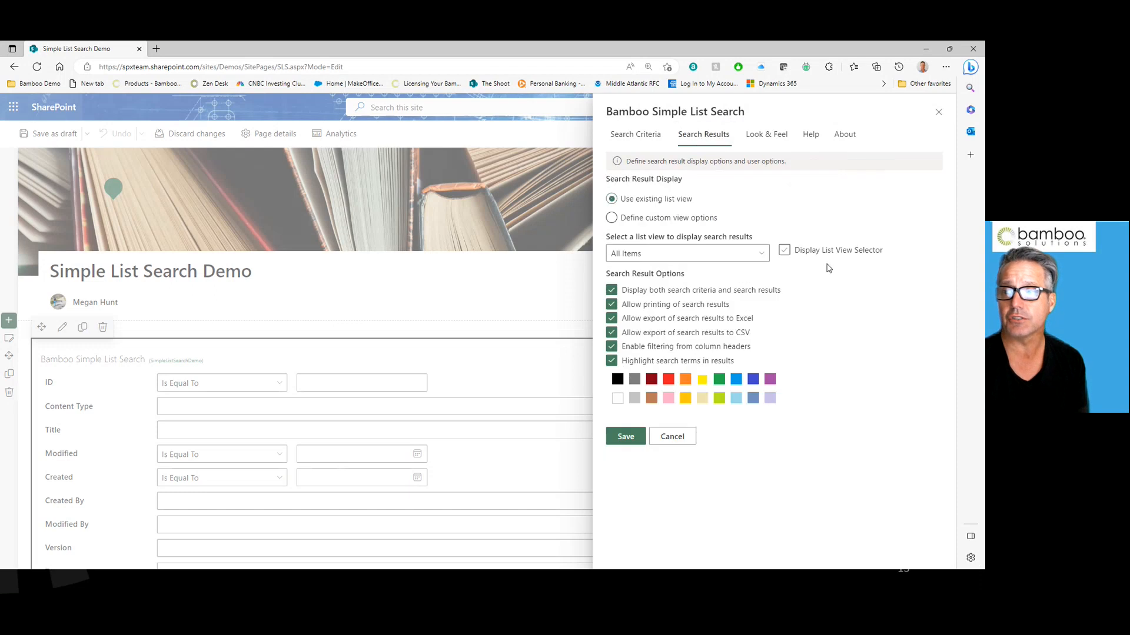
left_click(629, 219)
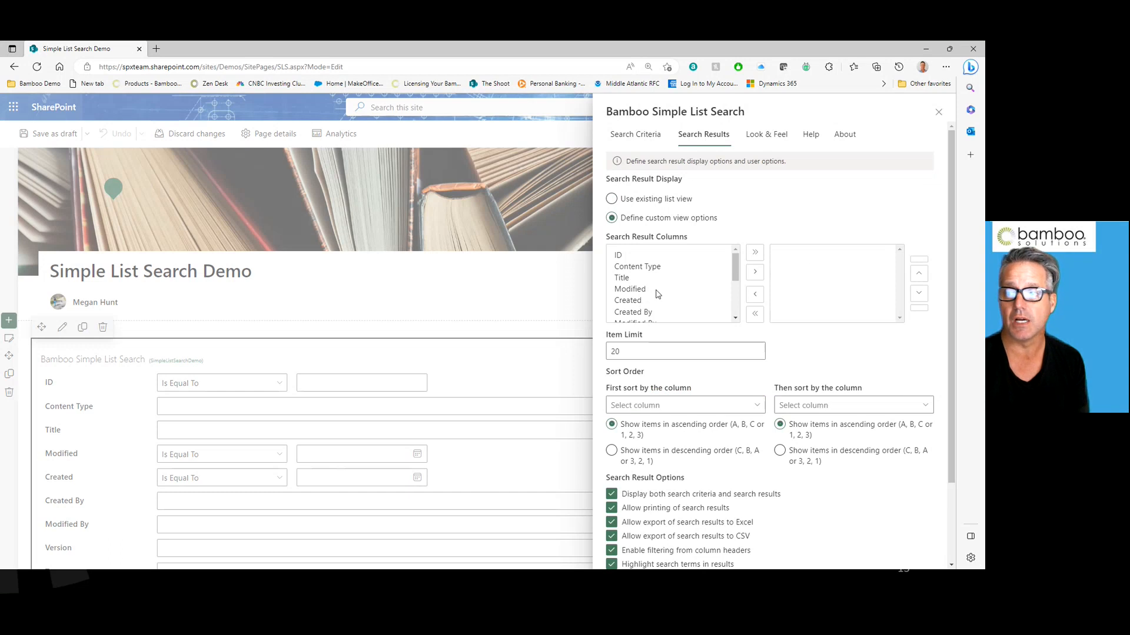
left_click(629, 203)
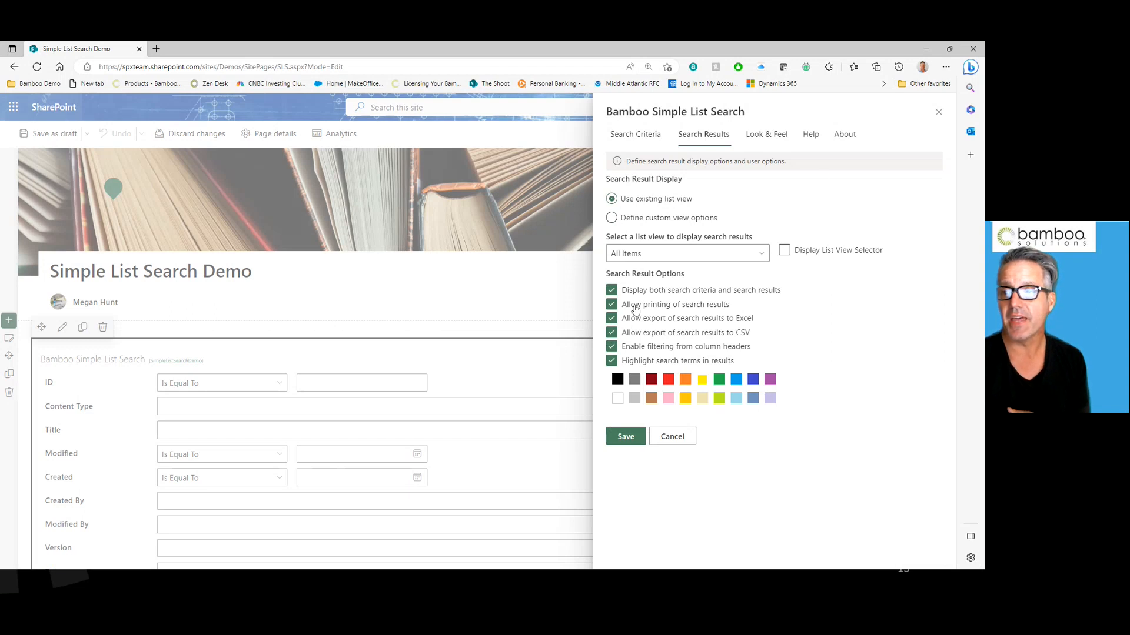
left_click(742, 253)
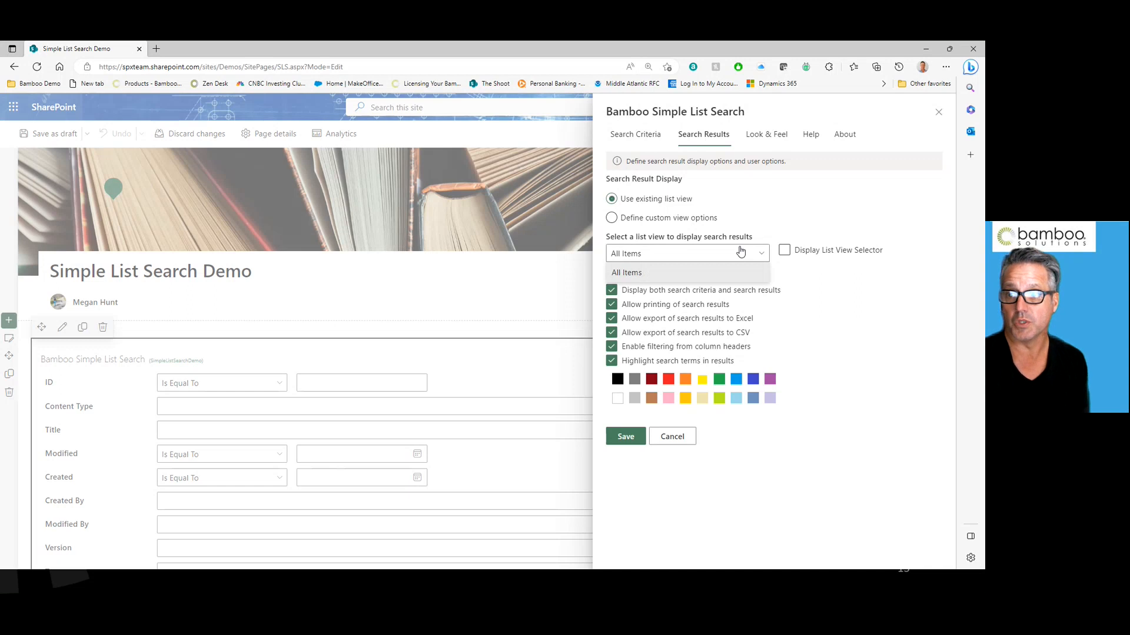
left_click(741, 252)
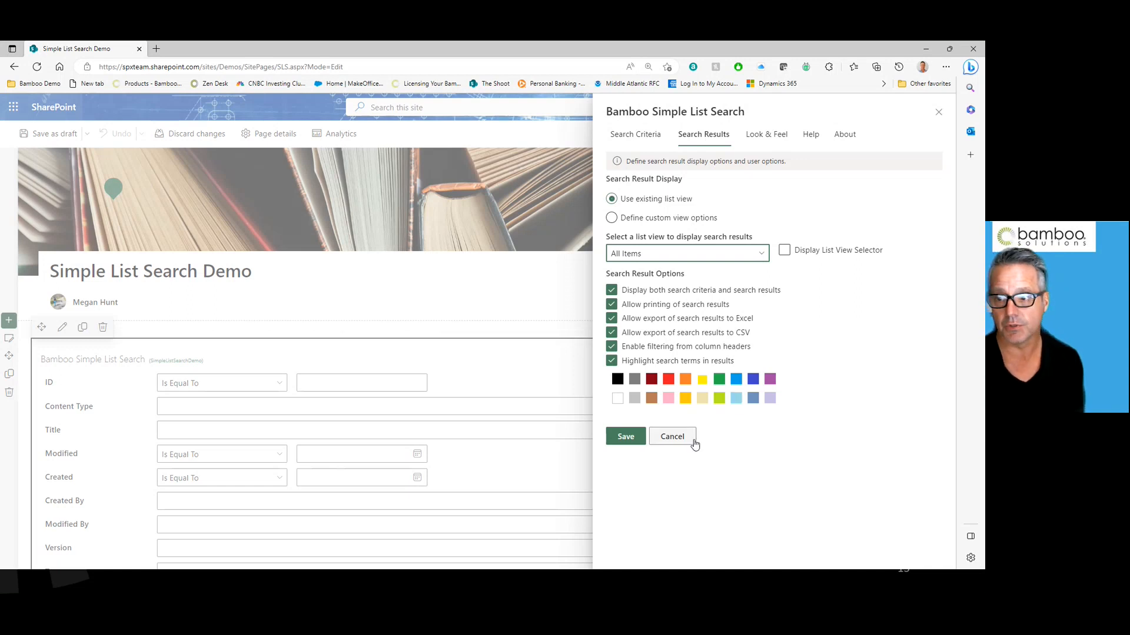
left_click(676, 437)
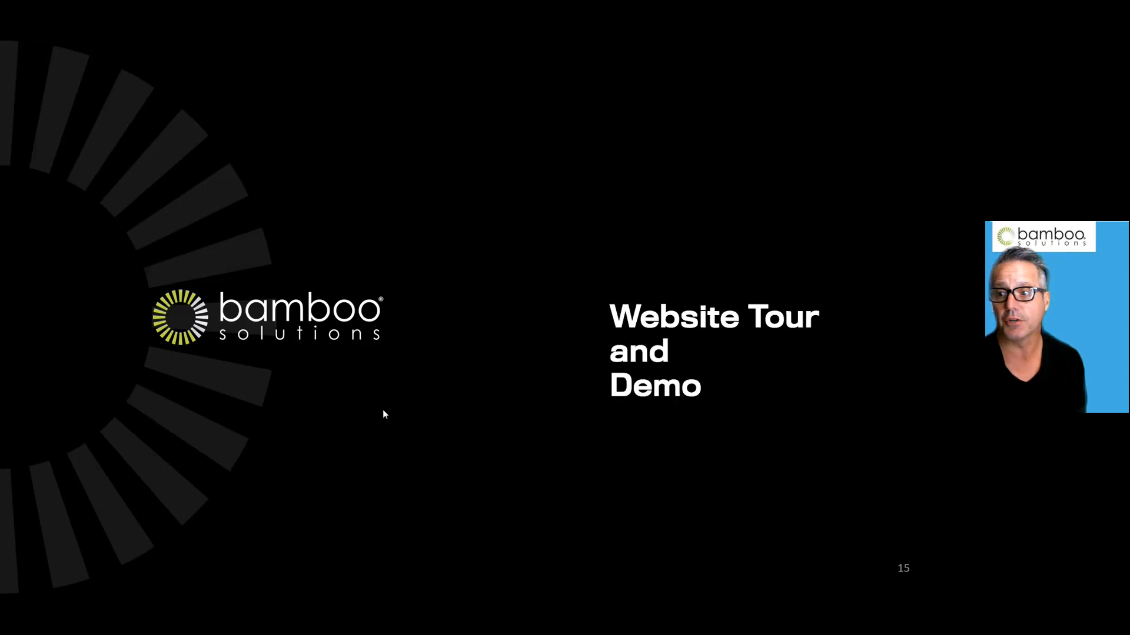
left_click(426, 407)
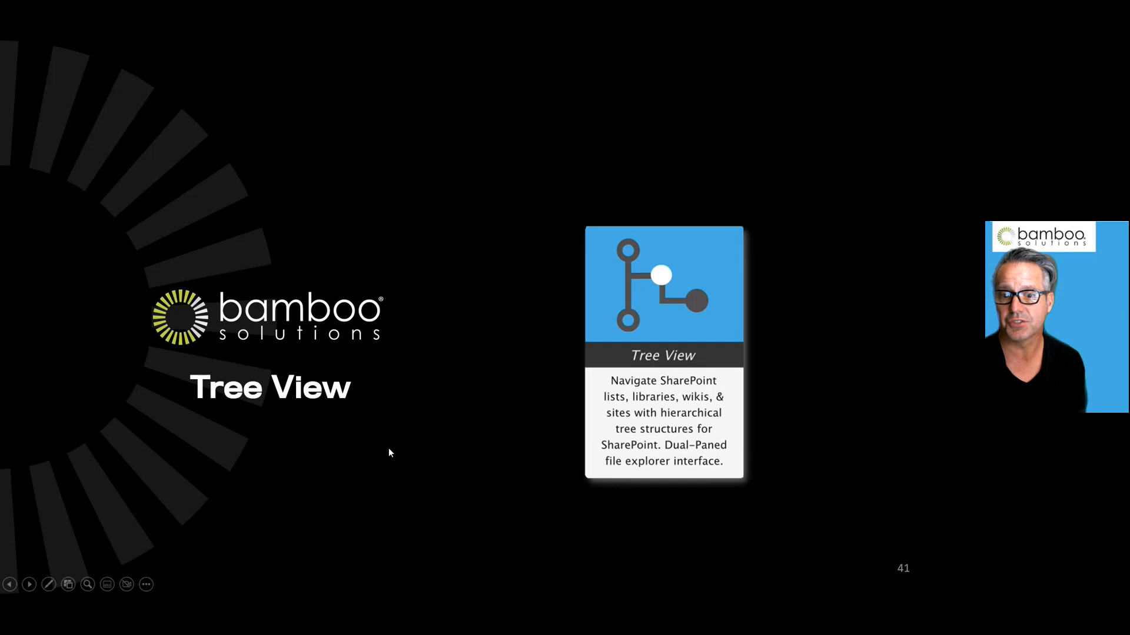
left_click(460, 438)
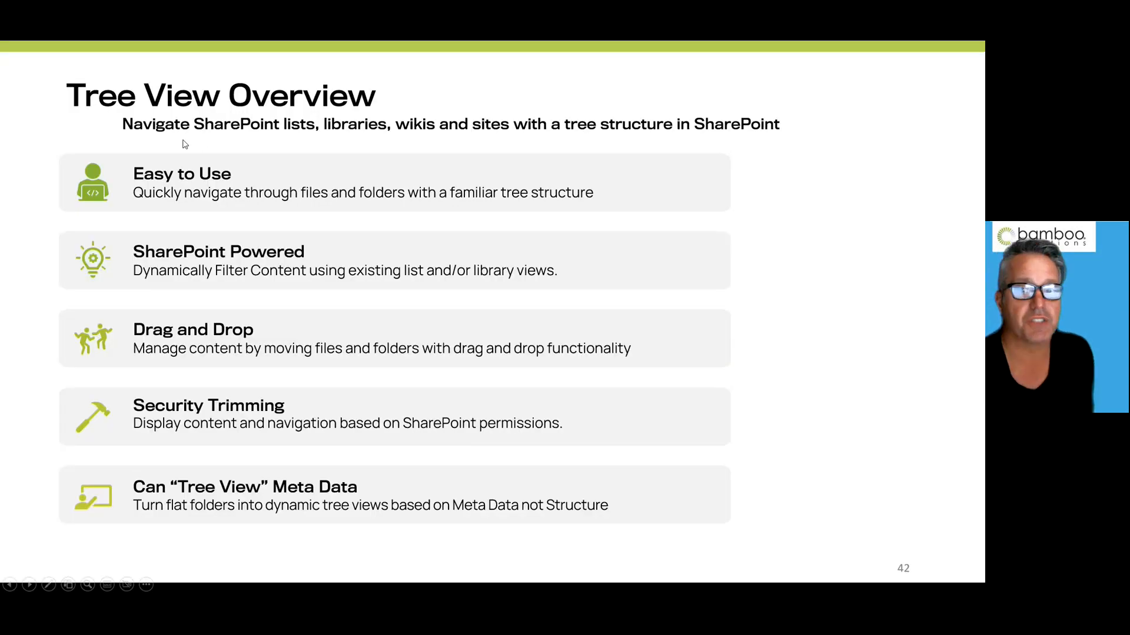
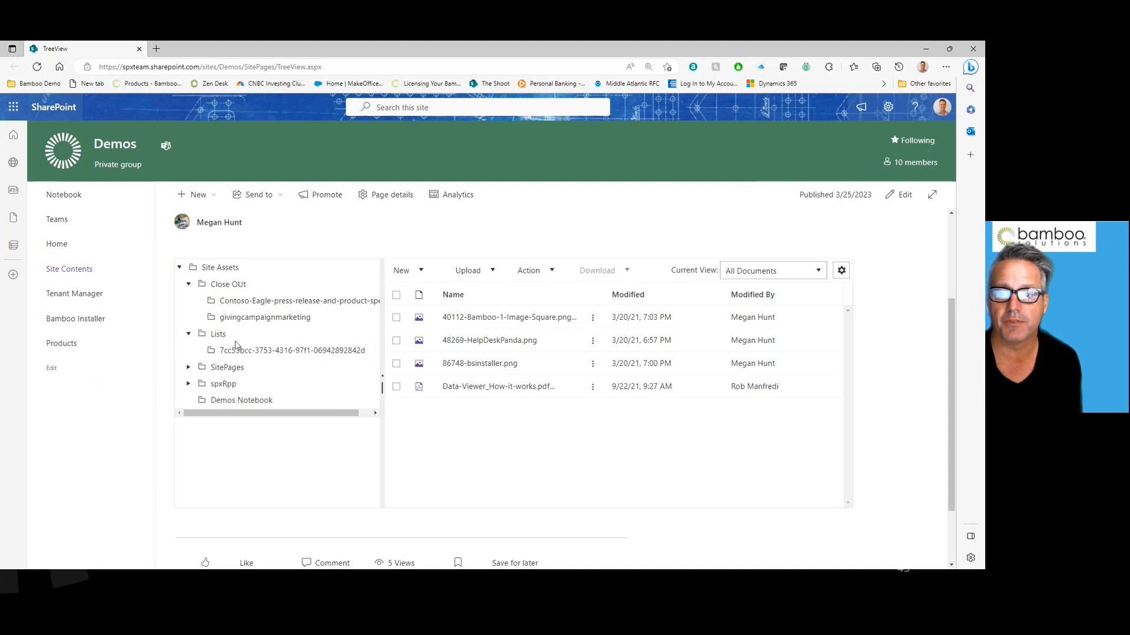
- Select all files in the document list and examine the bulk Action, Download and Upload options
left_click(397, 295)
left_click(553, 271)
left_click(627, 272)
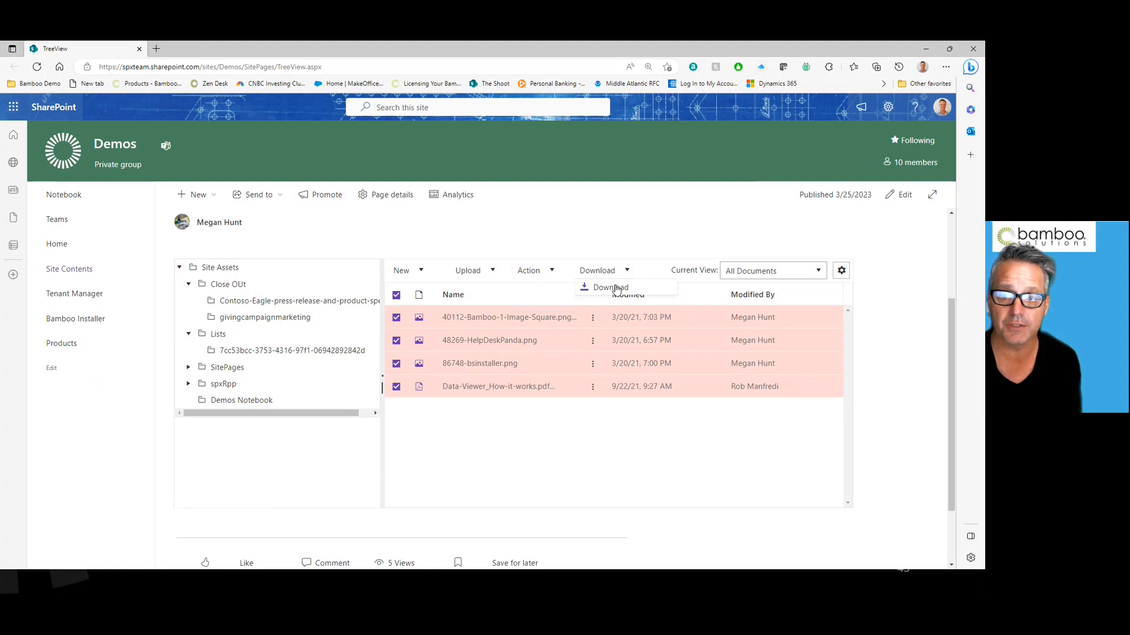
left_click(489, 275)
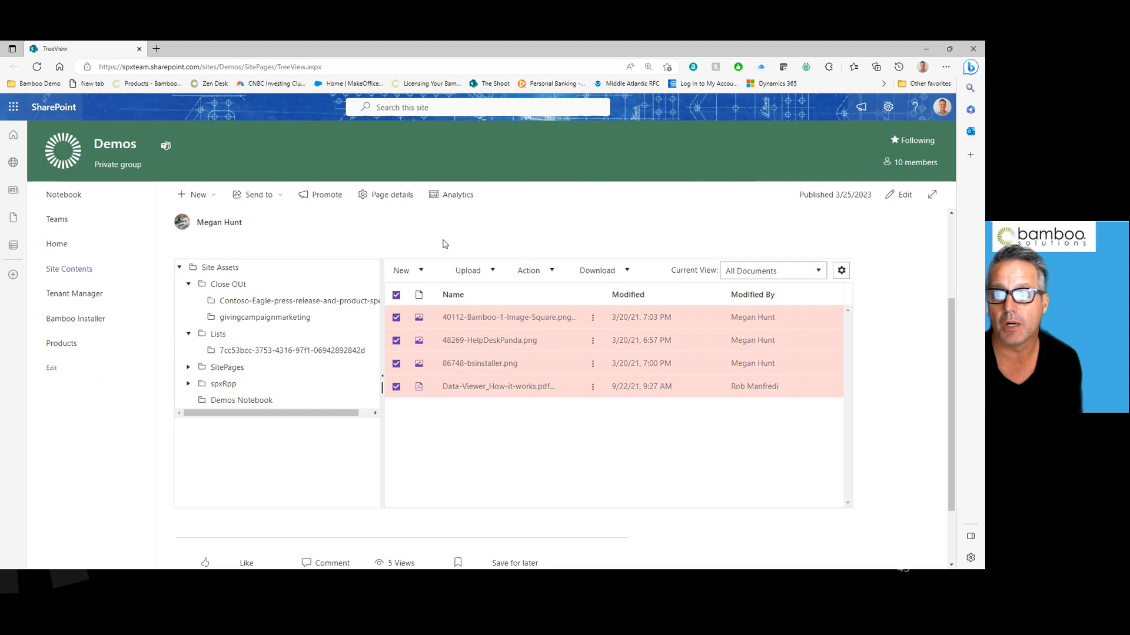
- Copy only Data-Viewer_How-it-works.pdf from the document list into the Contoso-Eagle press release folder of the tree
left_click(396, 296)
left_click(396, 386)
left_click_drag(484, 393, 253, 306)
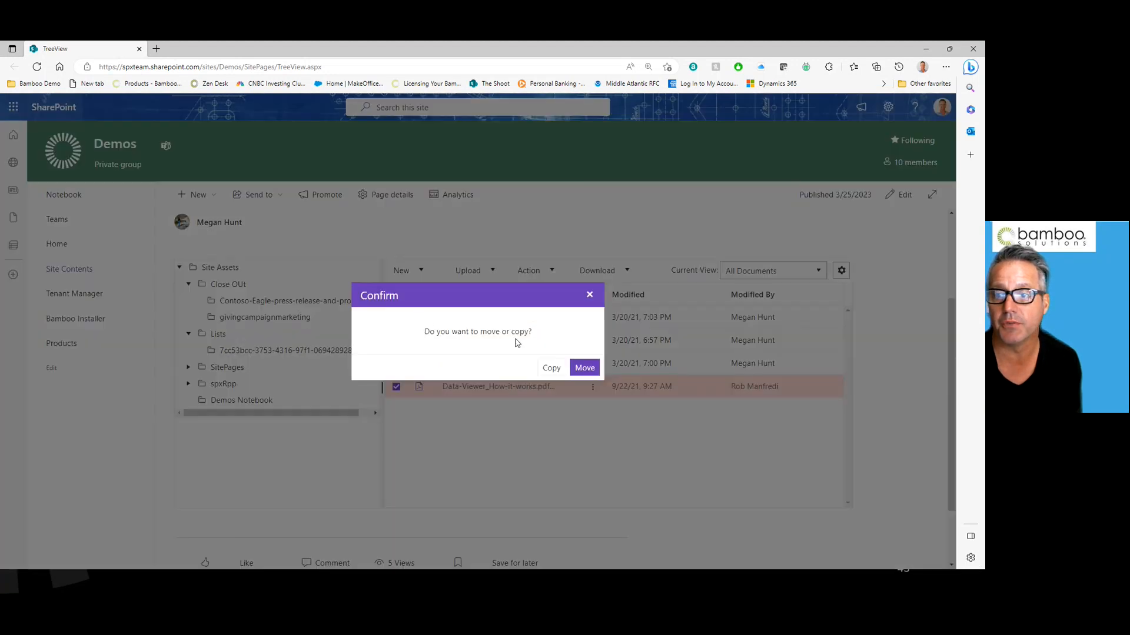
left_click(550, 368)
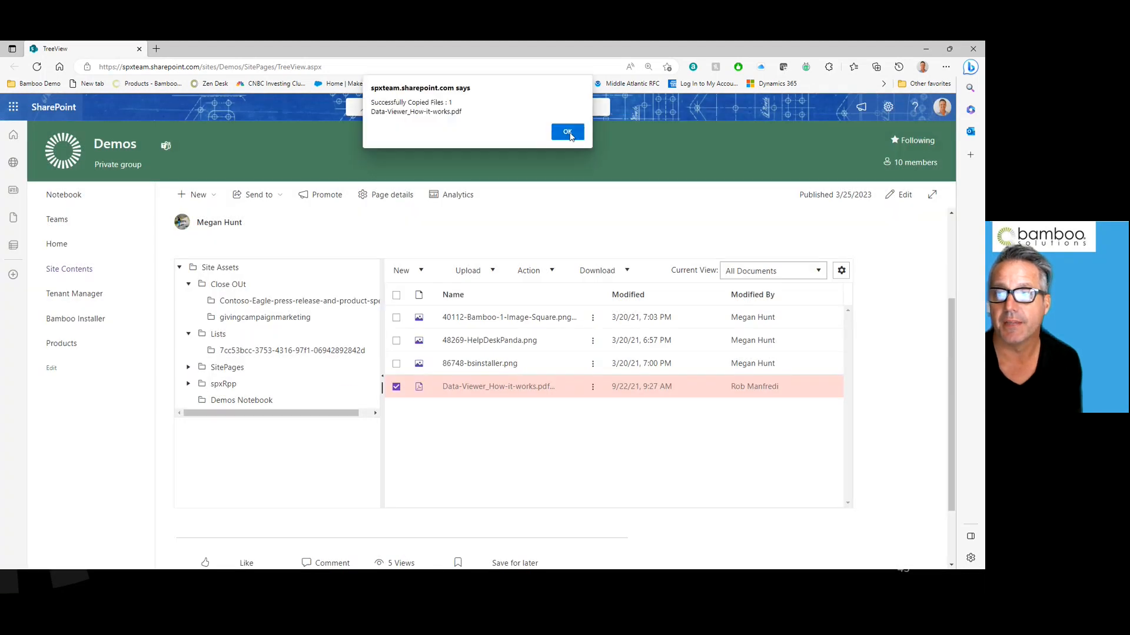
left_click(566, 131)
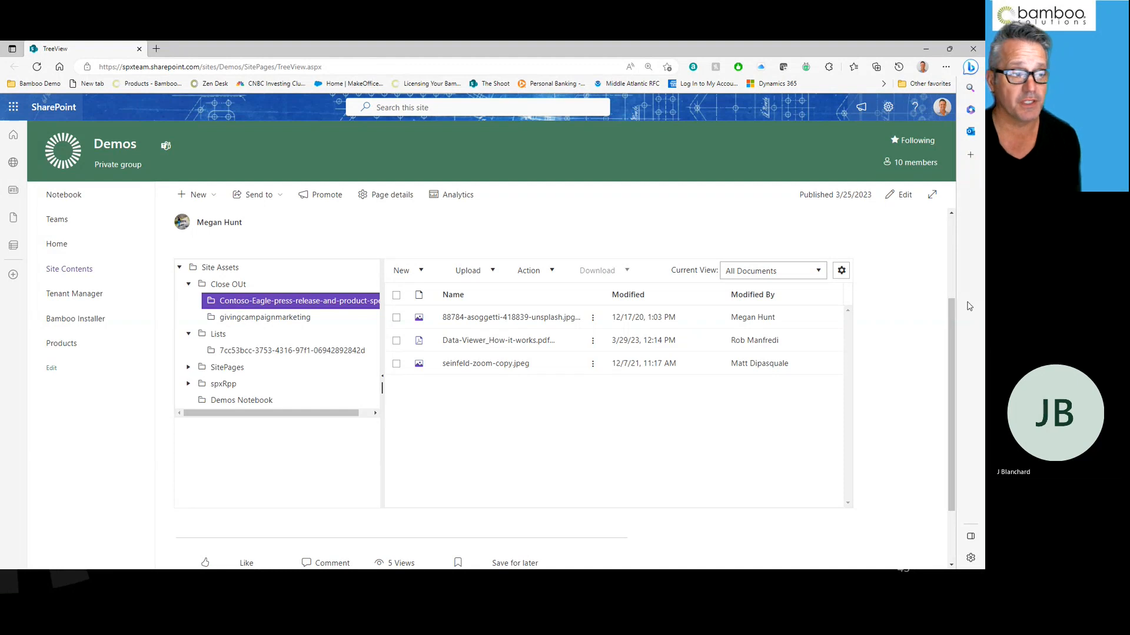
- Open the Tree View web part settings and review the list view selection for Site Assets
left_click(842, 272)
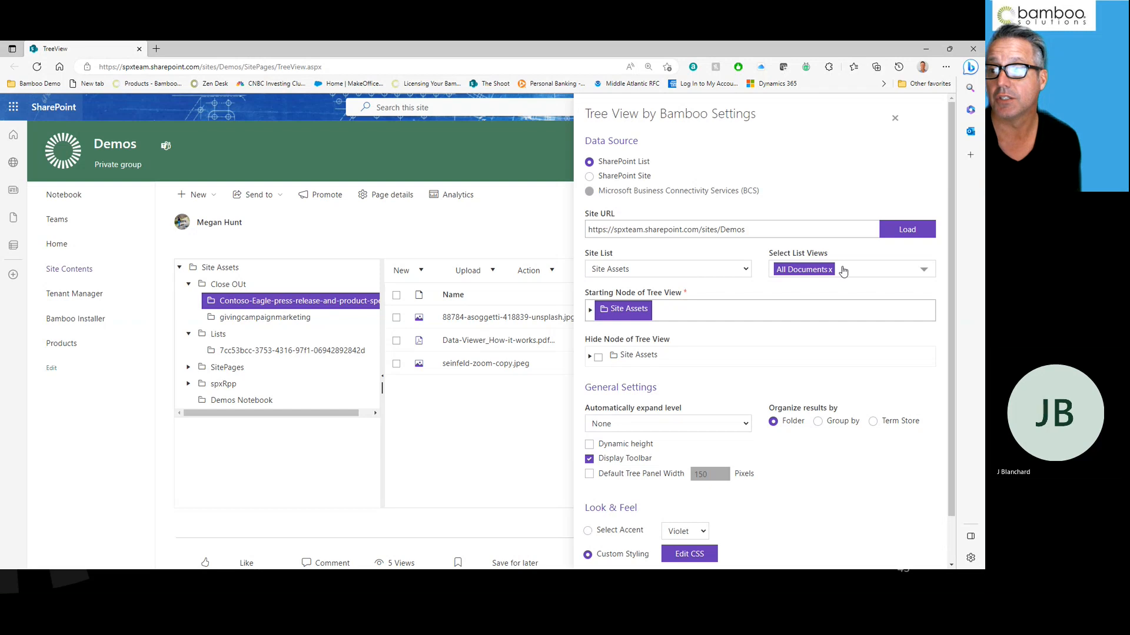
left_click(909, 268)
left_click(910, 269)
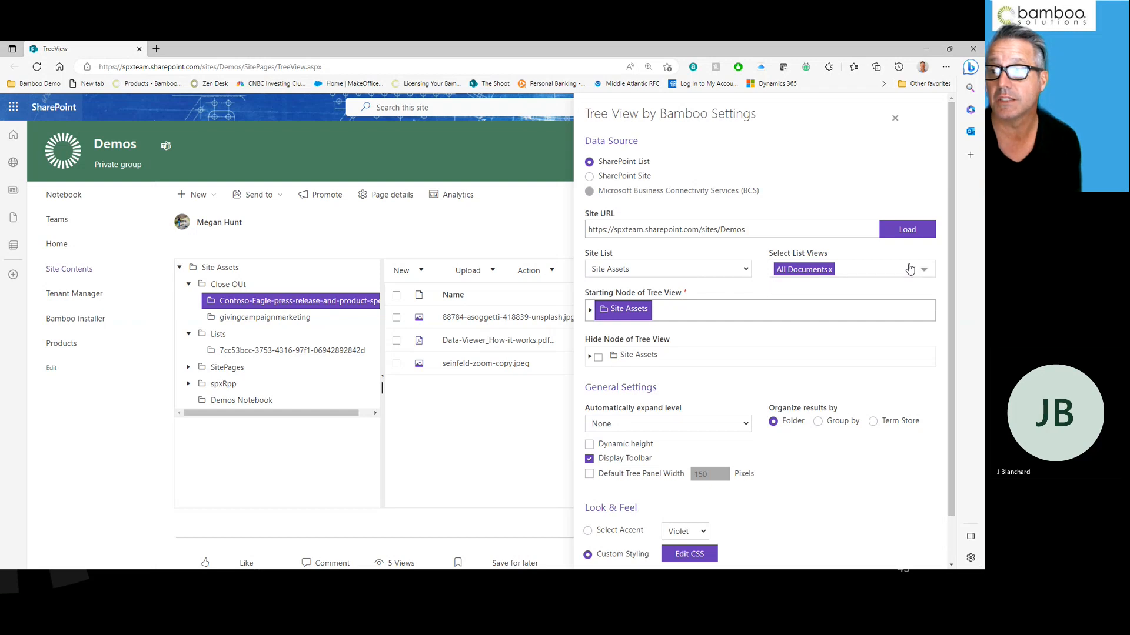
scroll(760, 306, "down", 1)
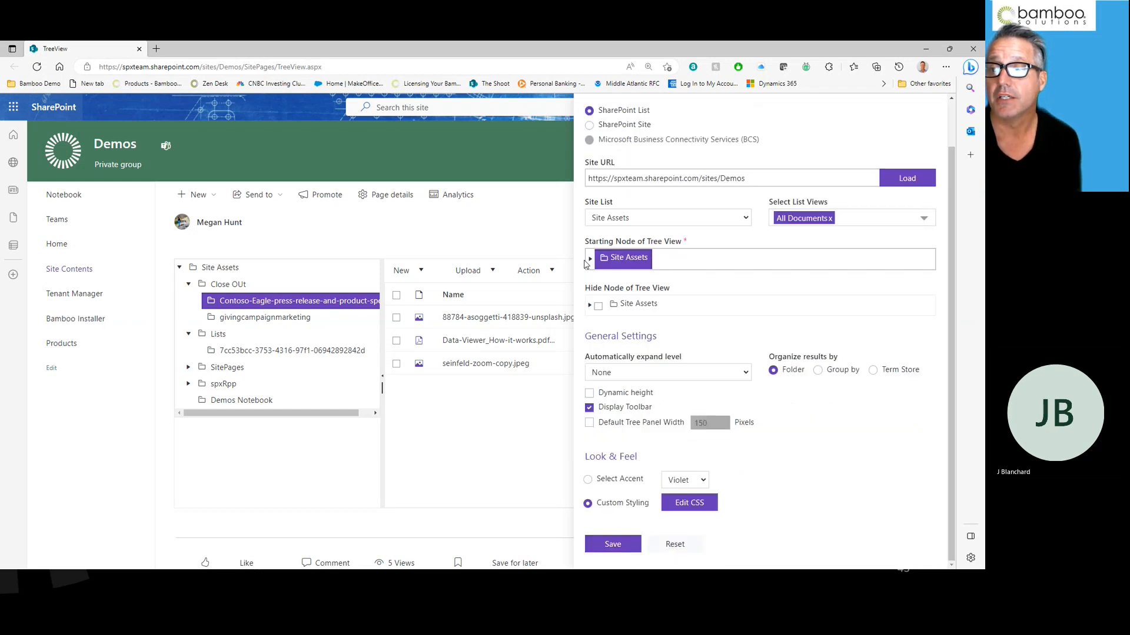
- Try Lists as the starting node of the tree view, and reselect Site Assets as the starting node
left_click(590, 261)
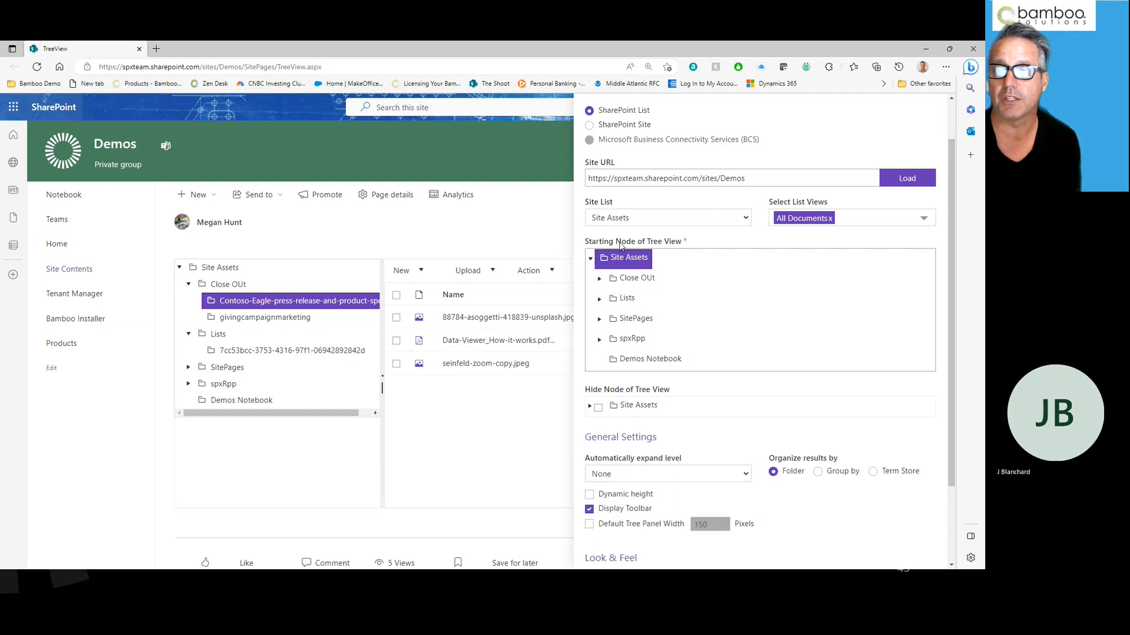
left_click(625, 300)
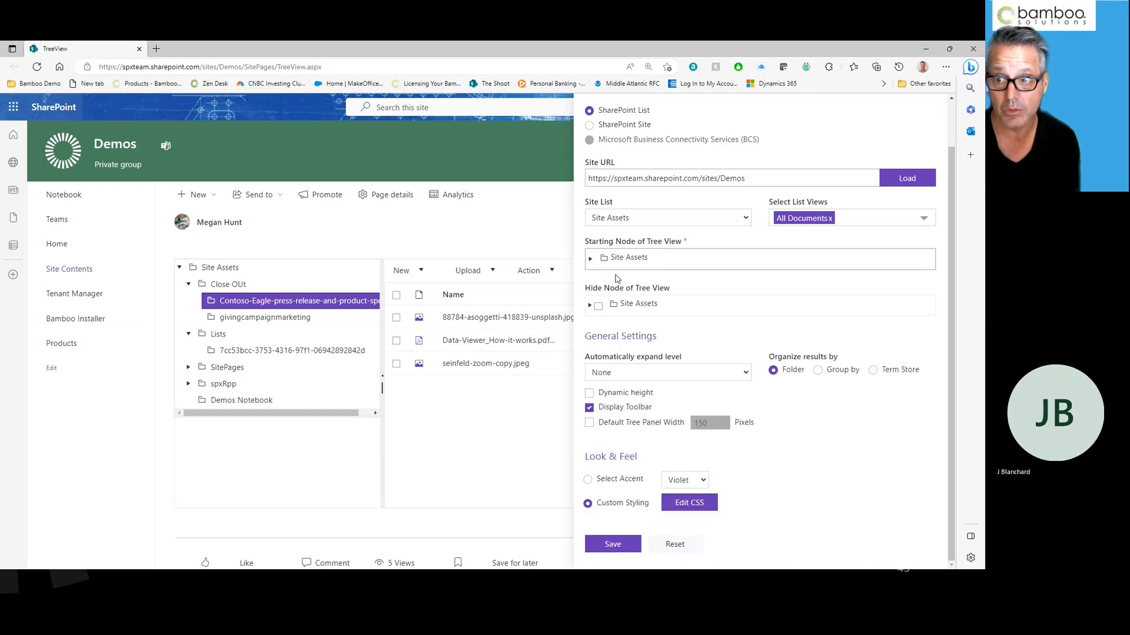
left_click(590, 260)
left_click(613, 264)
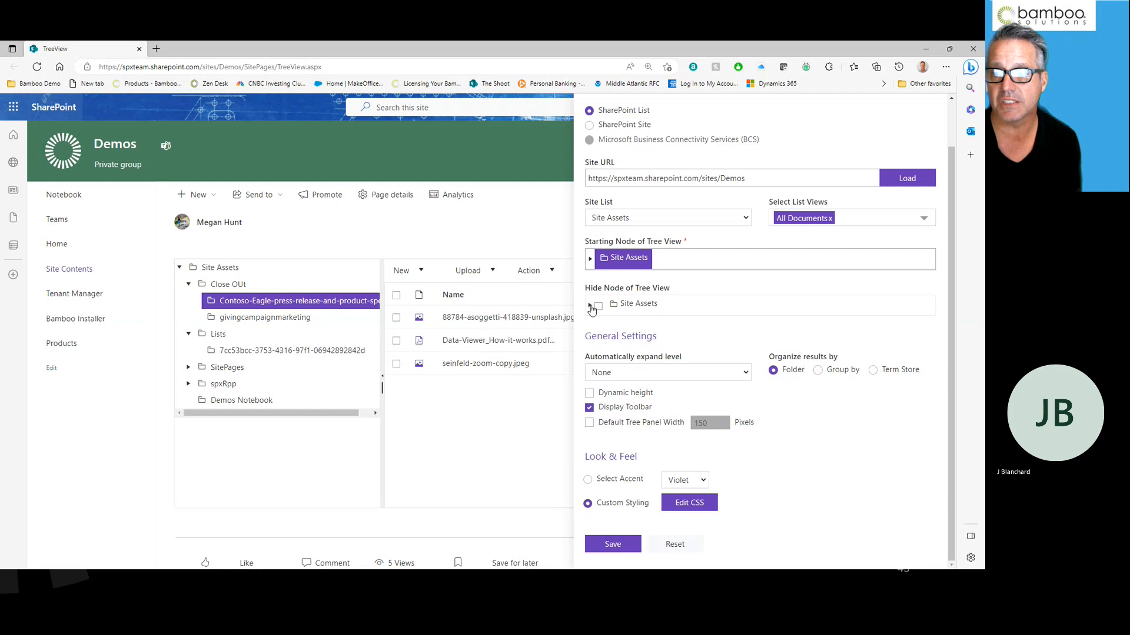
- Expand the Site Assets and SitePages nodes in the hide-node setting, mark Lists as hidden, and clear that mark again
left_click(590, 306)
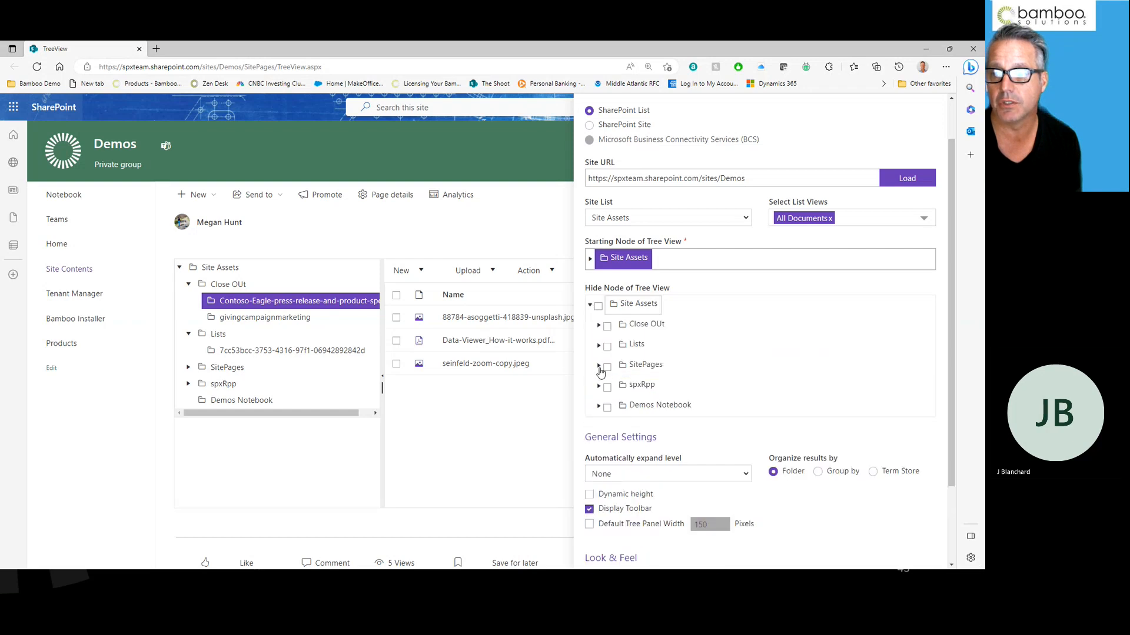
left_click(599, 367)
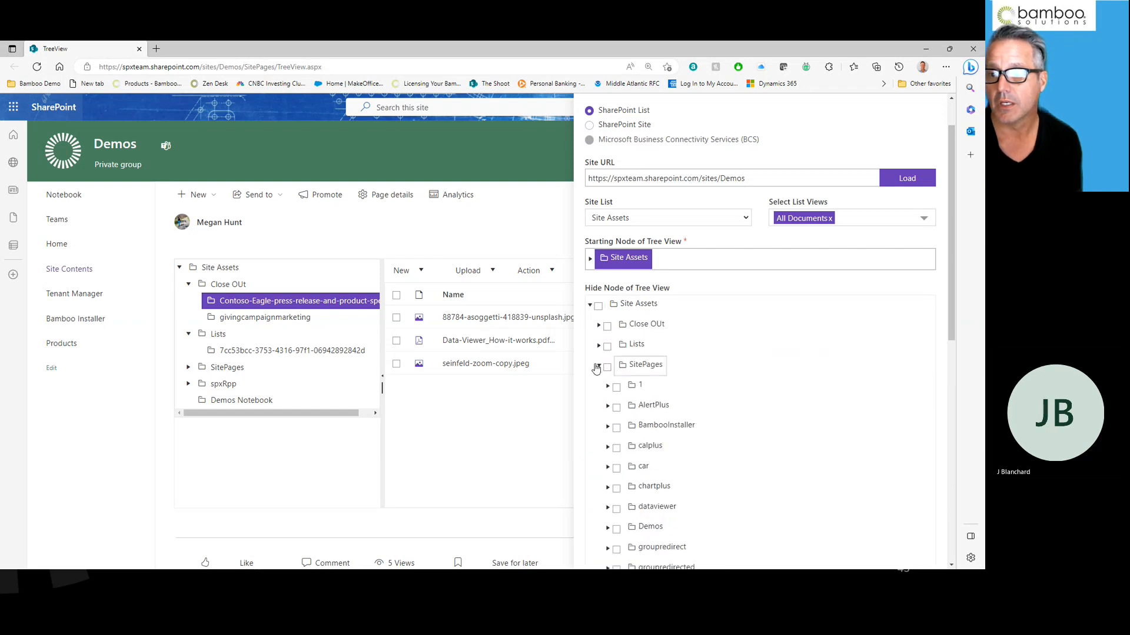
left_click(628, 346)
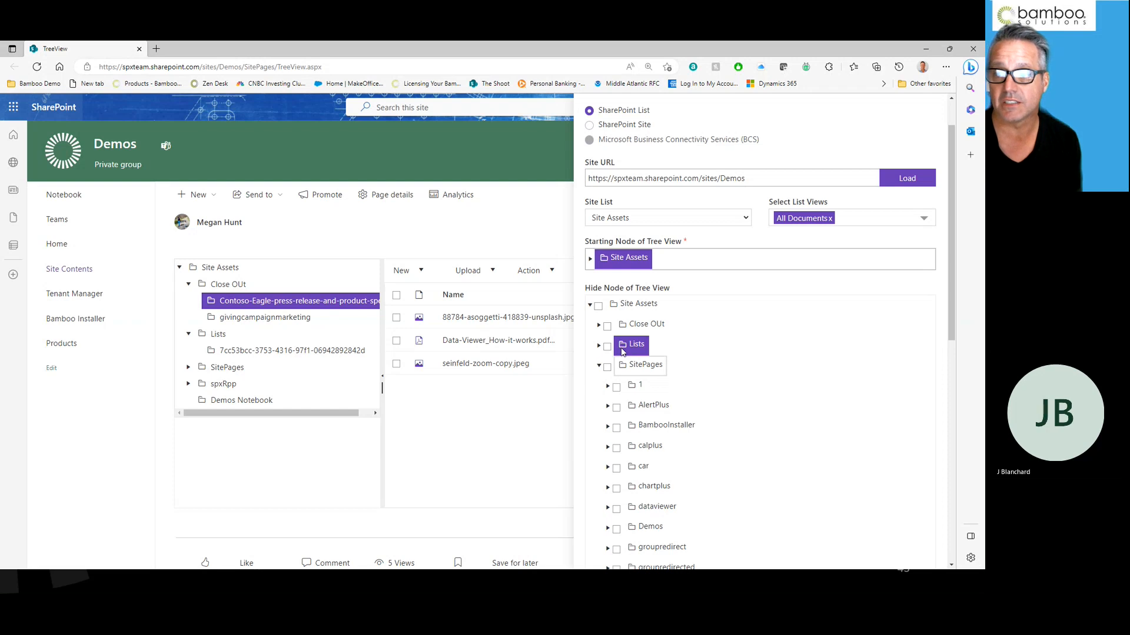
left_click(607, 346)
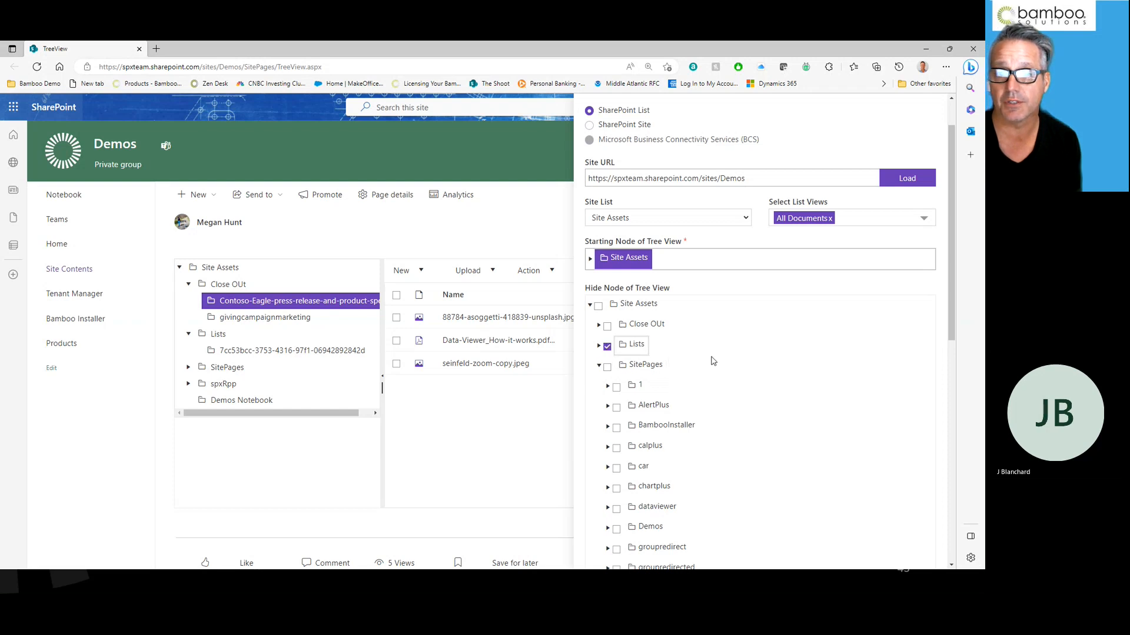
left_click(213, 334)
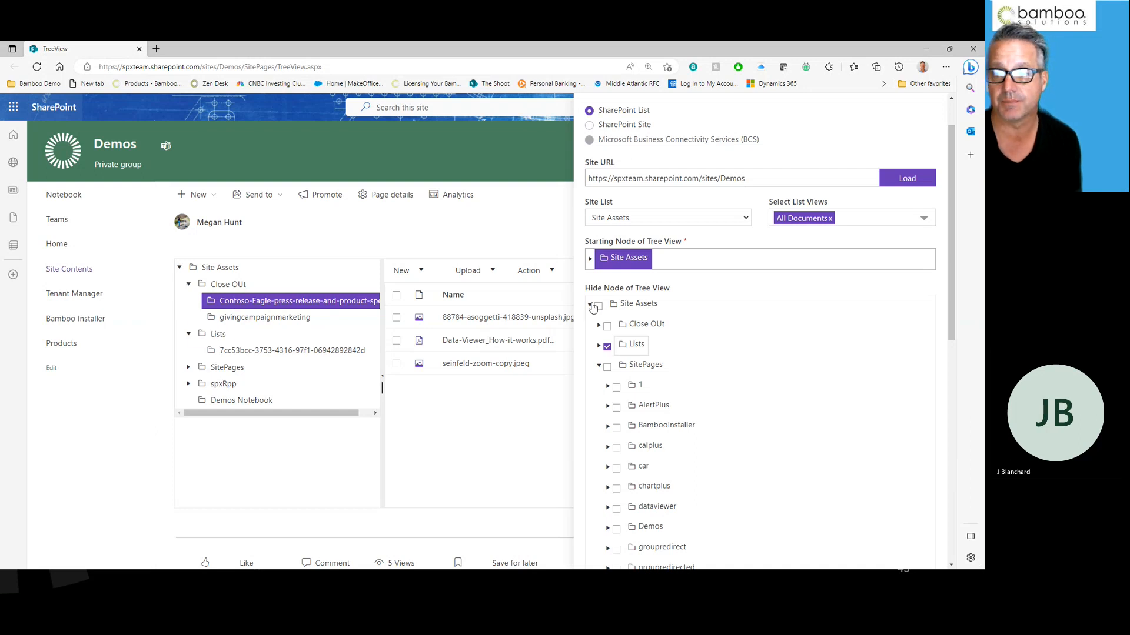
- Set the automatic expand level to 3, enable the default tree panel width of 150 pixels, and save the settings
scroll(706, 333, "down", 8)
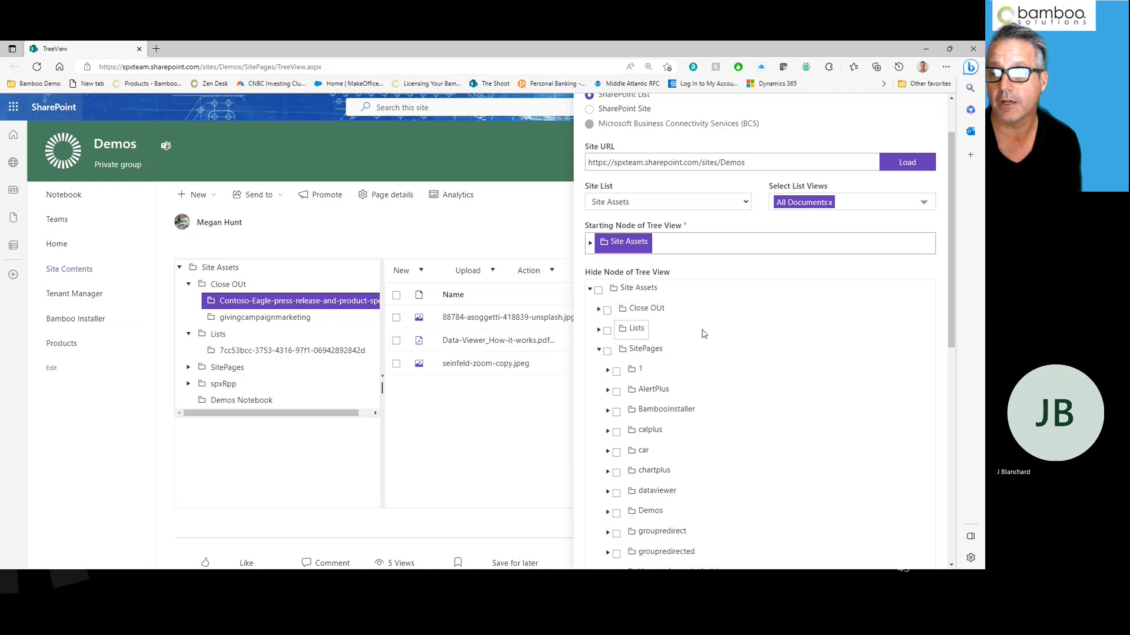
scroll(716, 340, "down", 1)
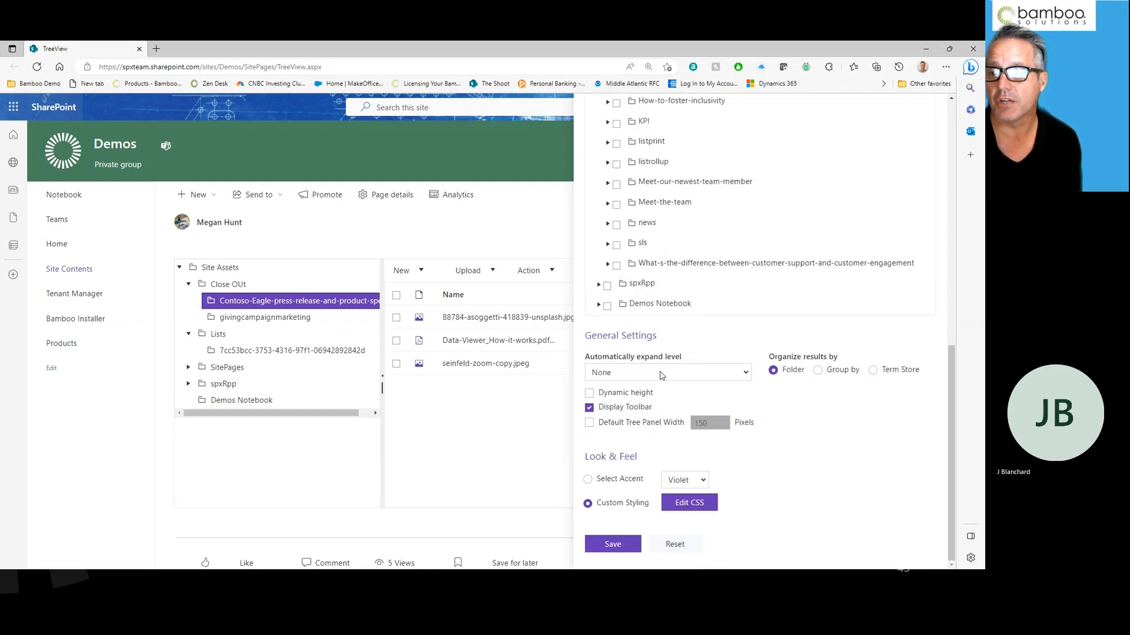
left_click(660, 373)
left_click(612, 422)
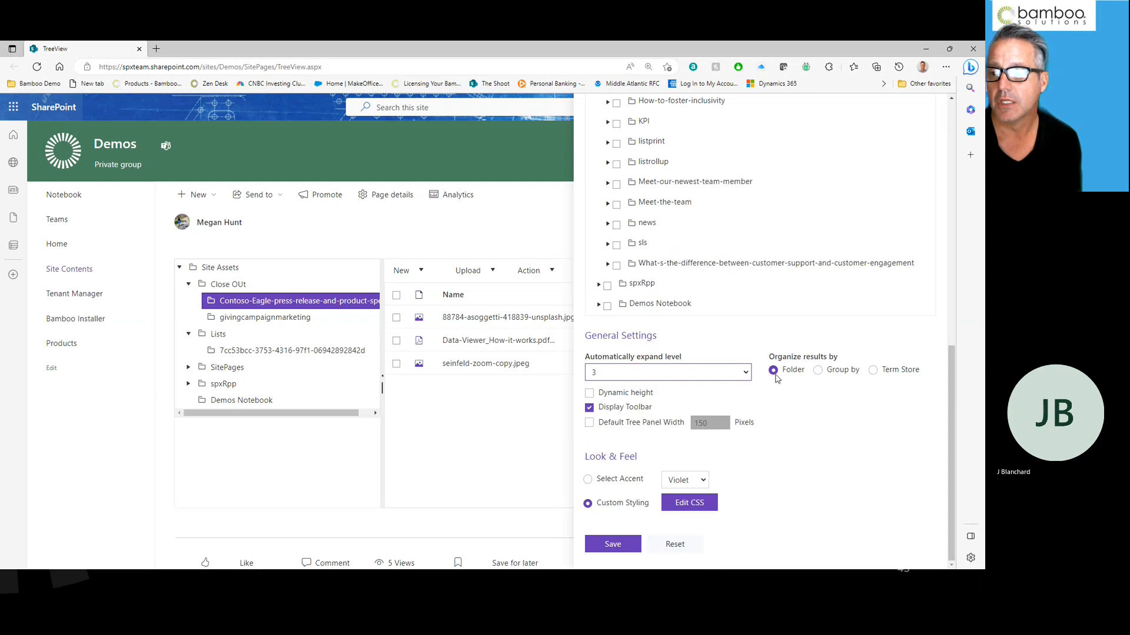
left_click(588, 422)
left_click(589, 423)
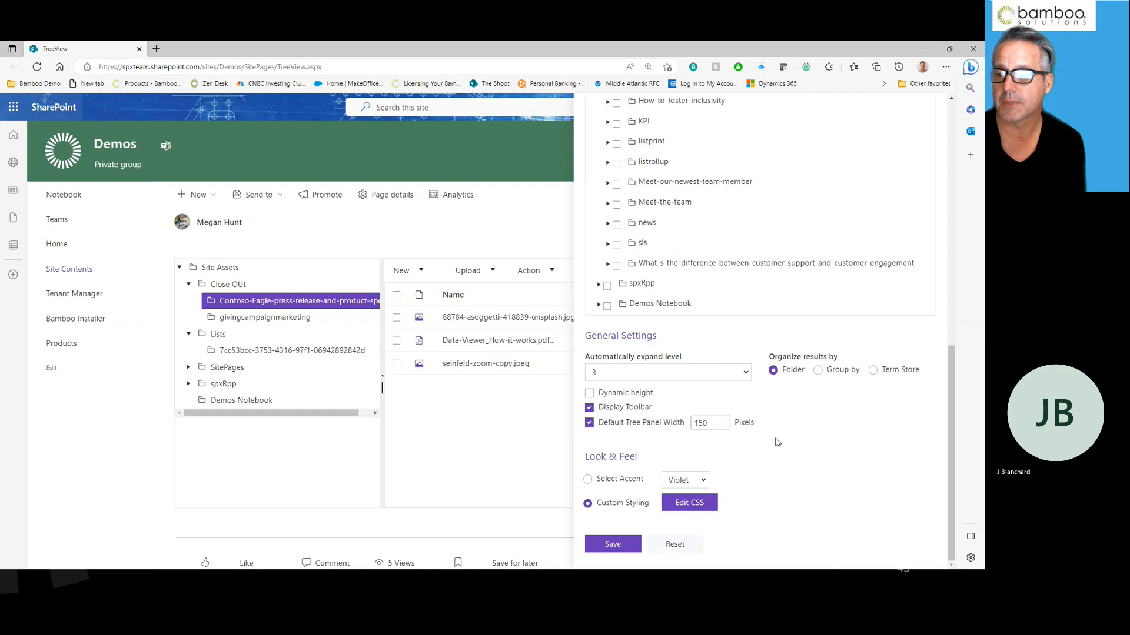
left_click(613, 545)
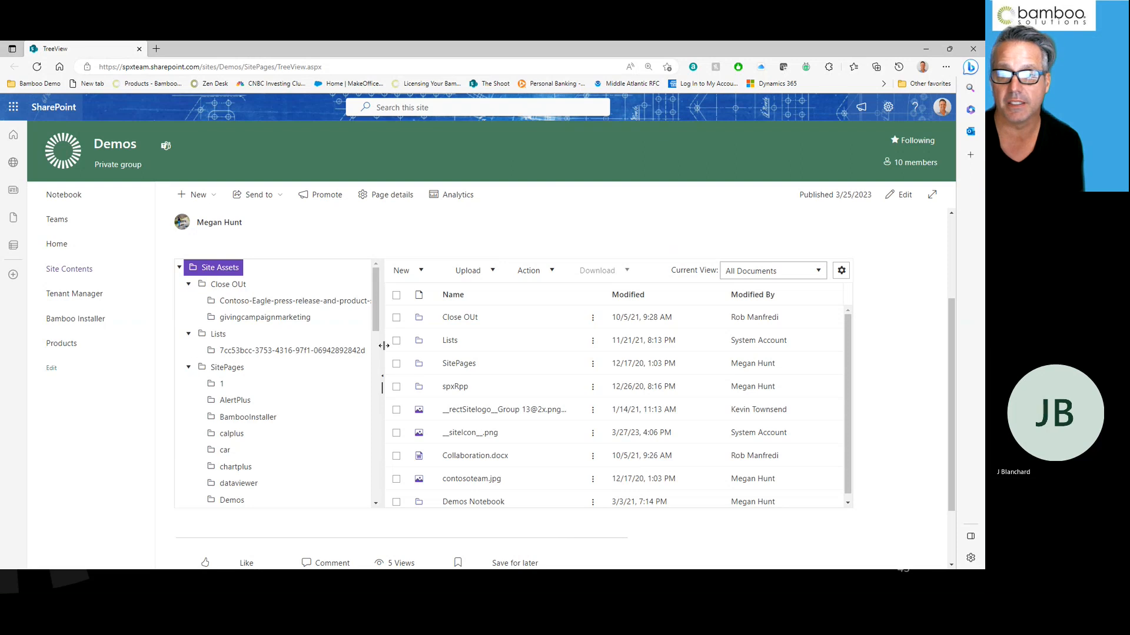
- Reload the TreeView page and widen the tree panel until the full folder names fit
left_click(37, 67)
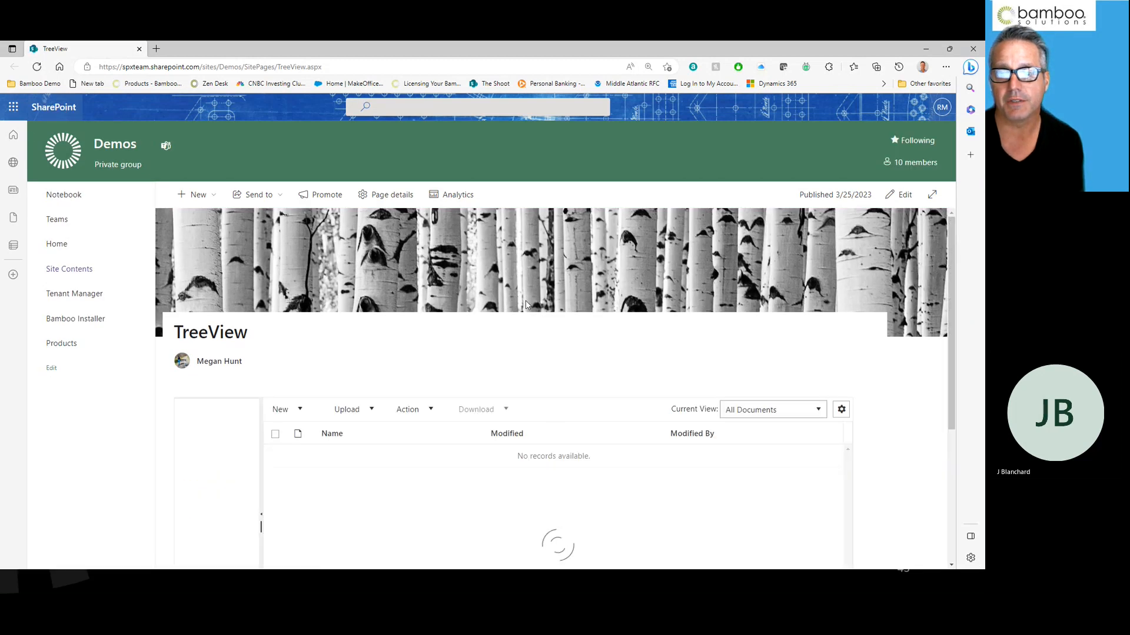
scroll(520, 298, "down", 3)
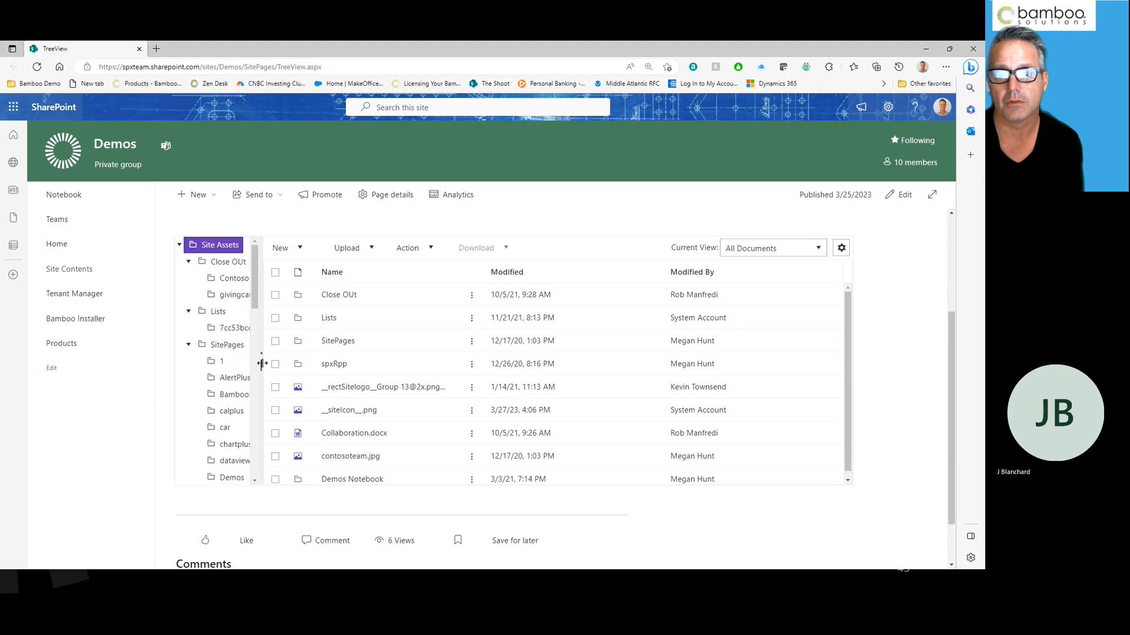
left_click_drag(262, 364, 439, 356)
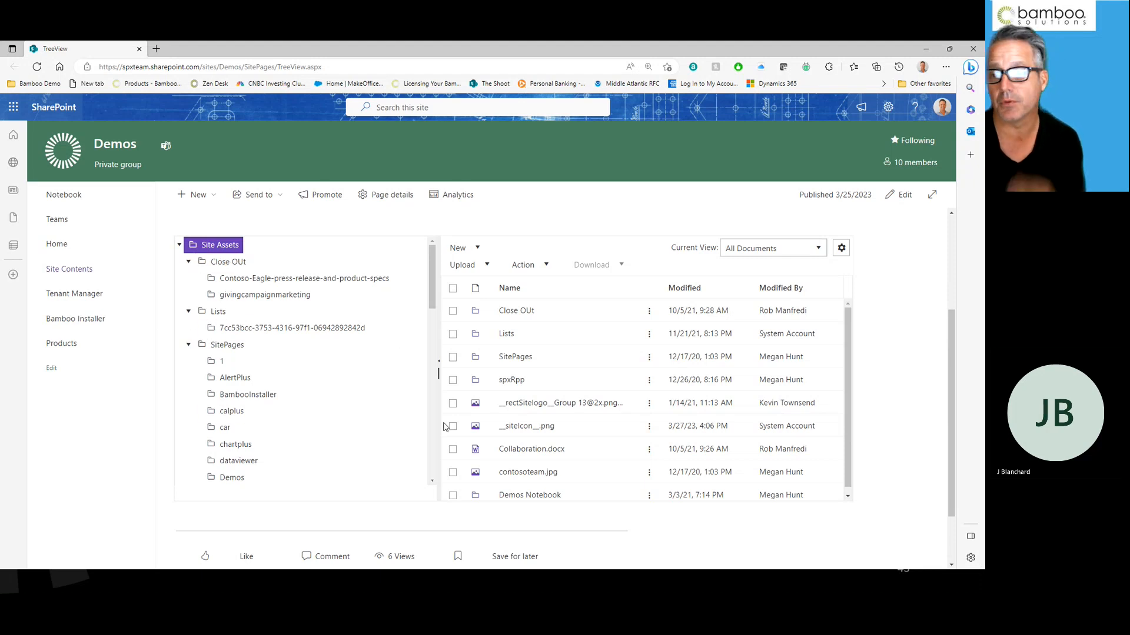
scroll(380, 402, "down", 2)
scroll(380, 402, "down", 1)
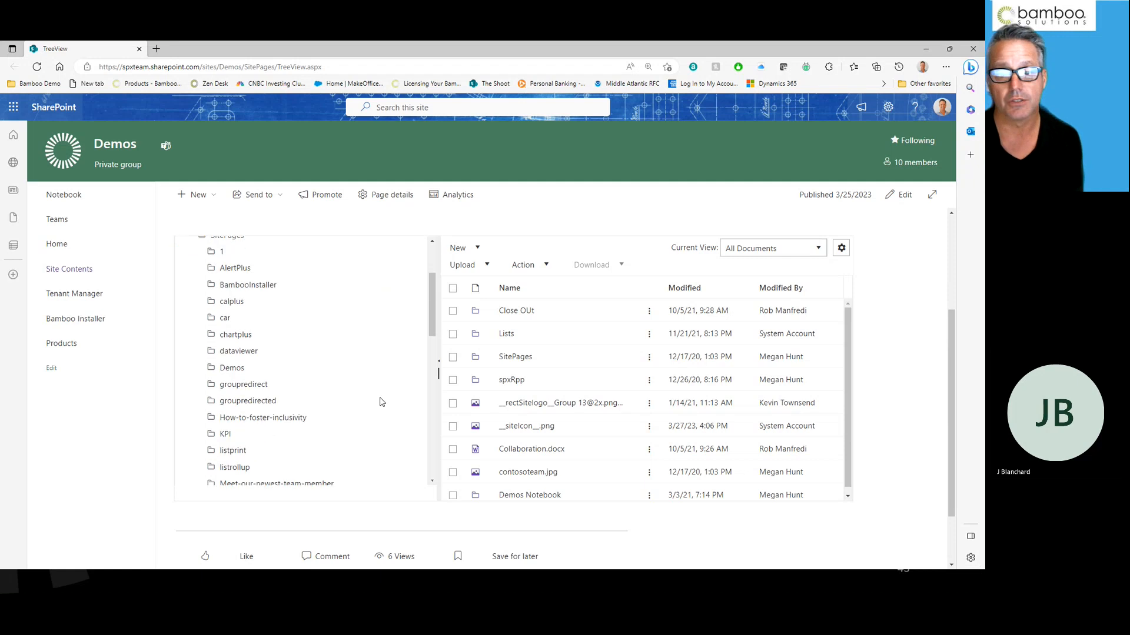
scroll(339, 399, "up", 3)
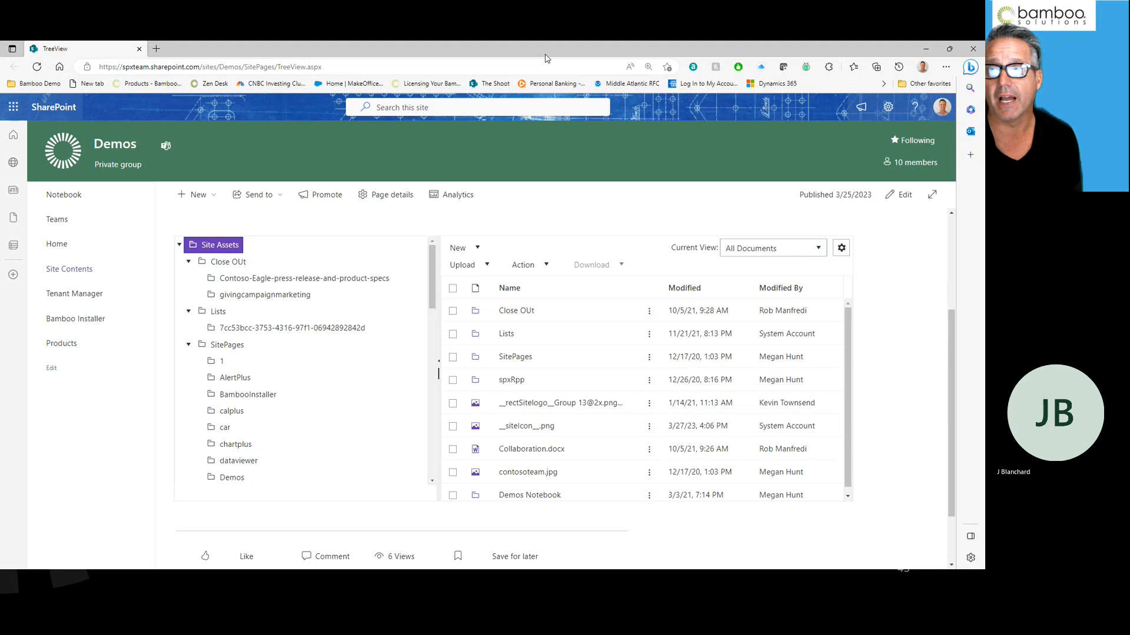
- Minimize the browser and advance the presentation to the Product Licensing slide
left_click(925, 49)
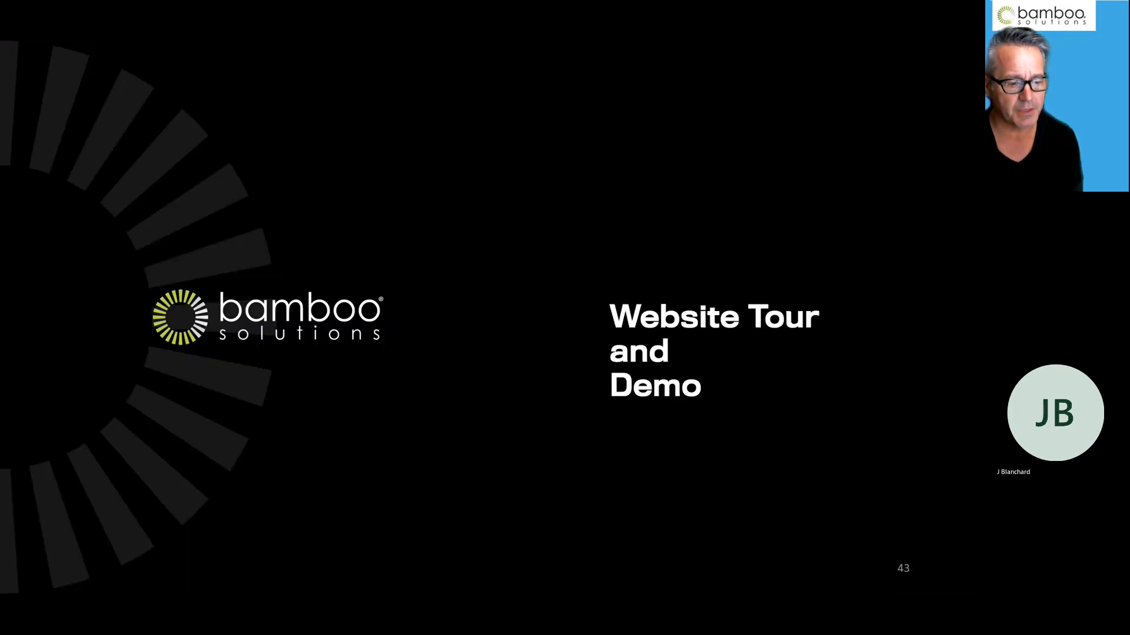
key("Right")
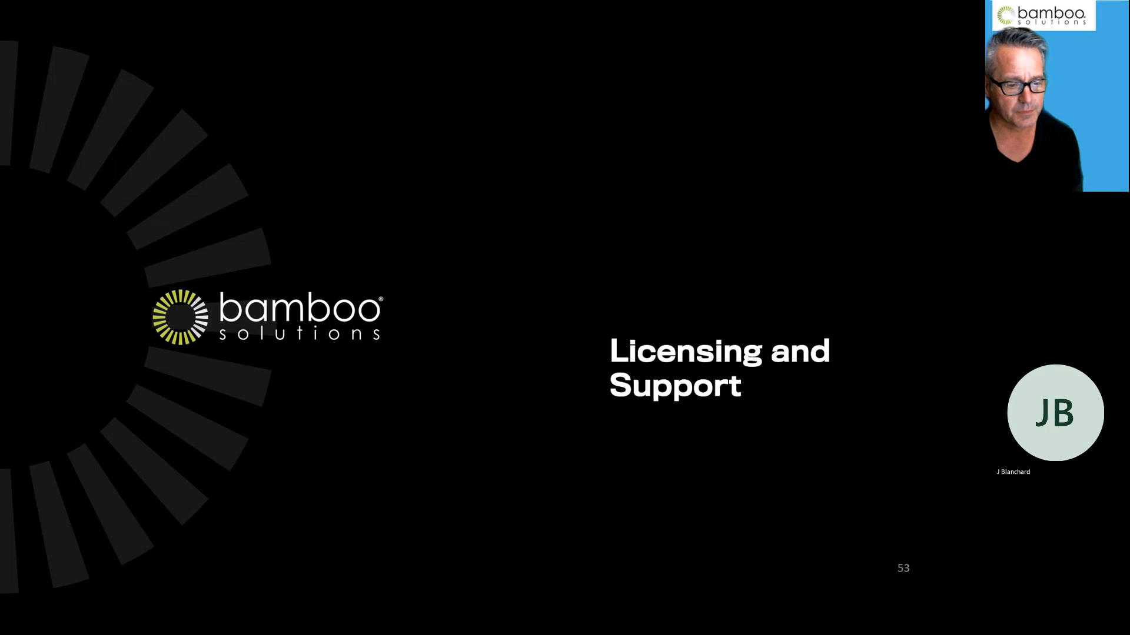
key("Right")
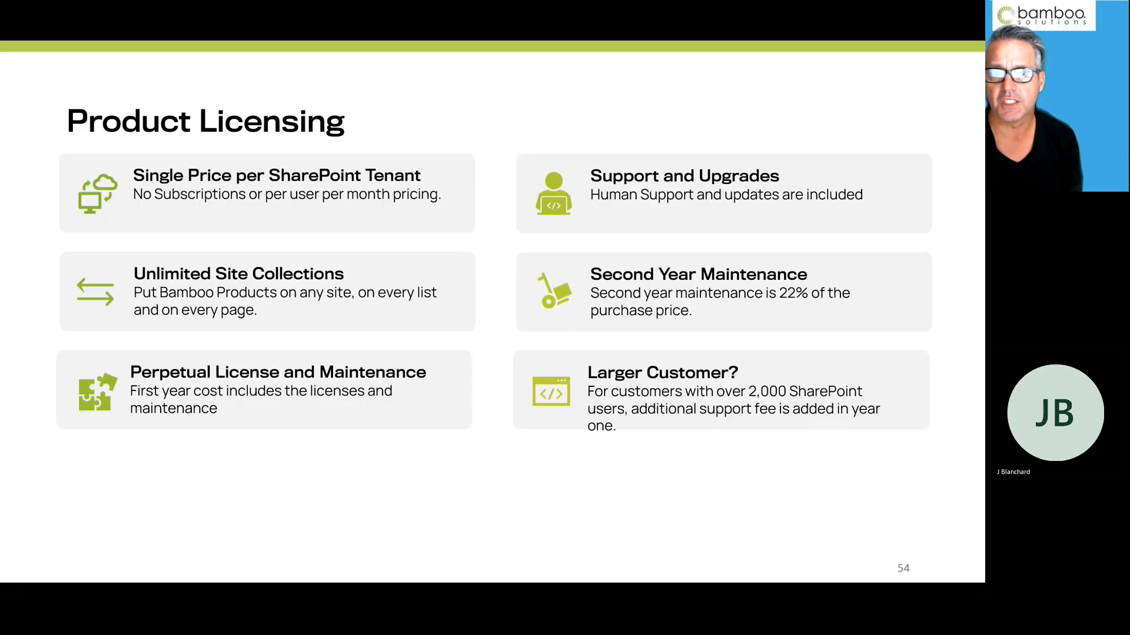